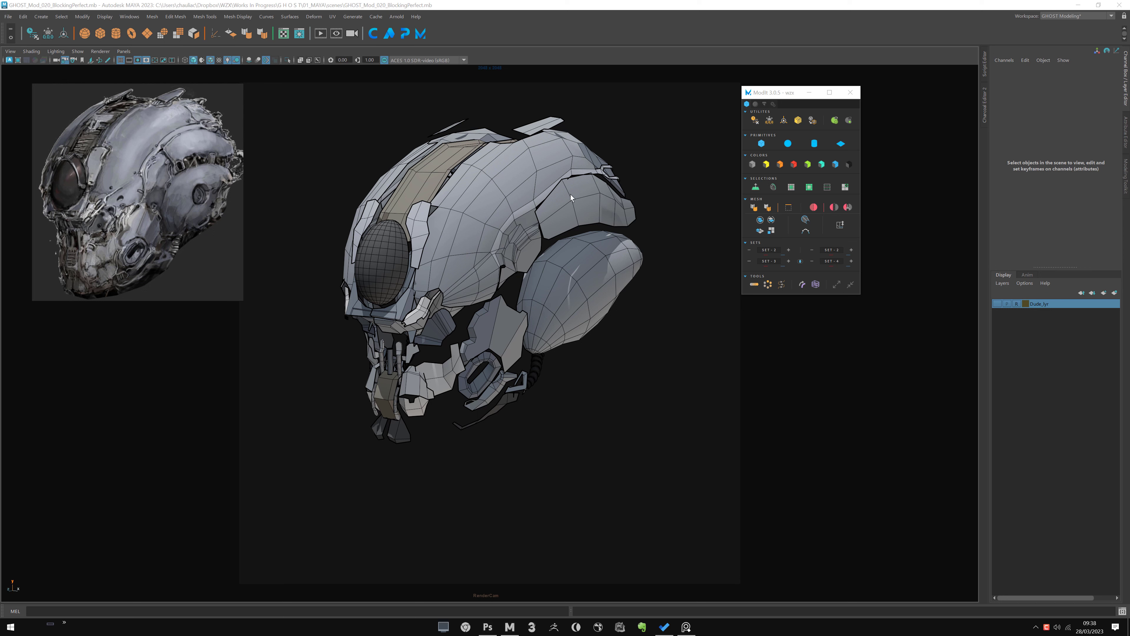
- Switch to Photoshop and bring up the ghost-early-wip-001_ProCreate.psd document
left_click_drag(601, 399, 502, 489)
left_click(535, 498)
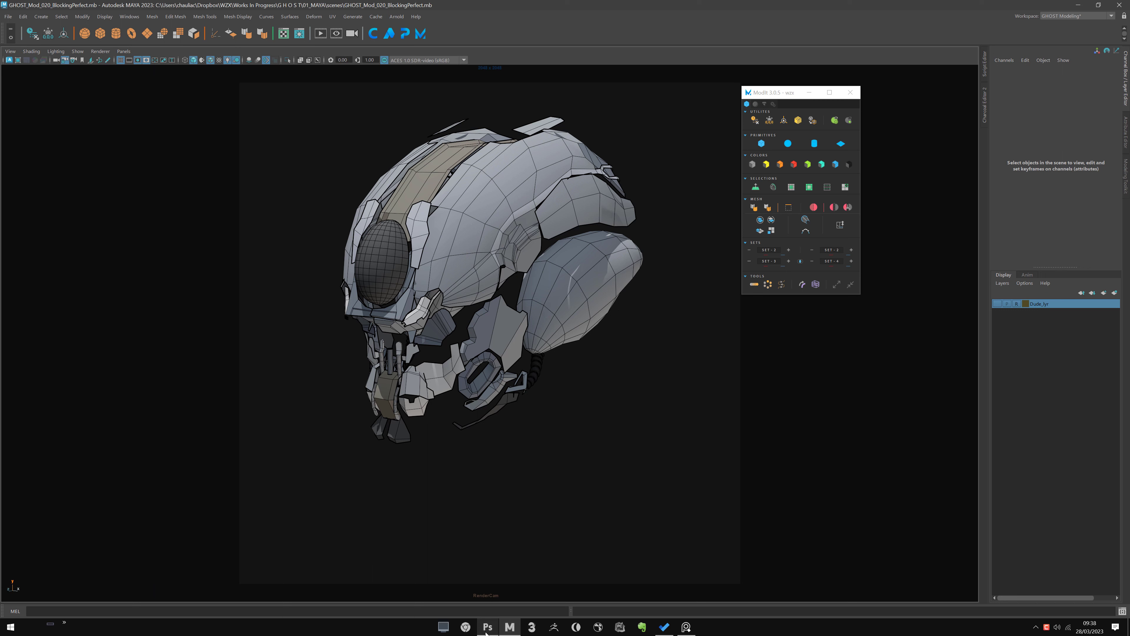
mouse_move(487, 633)
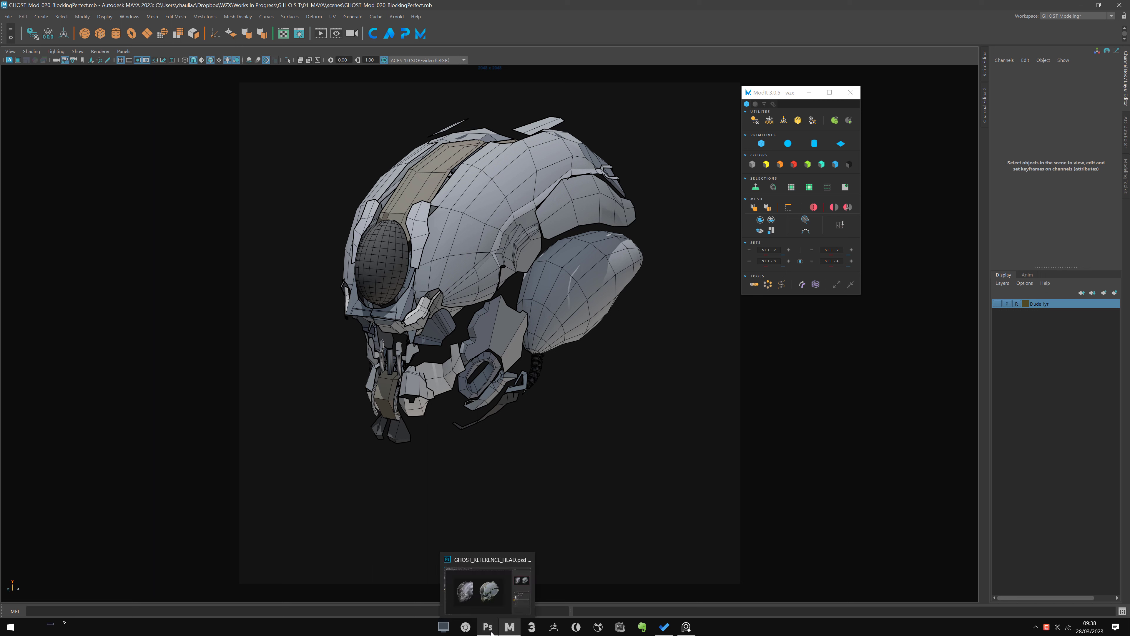
left_click(493, 633)
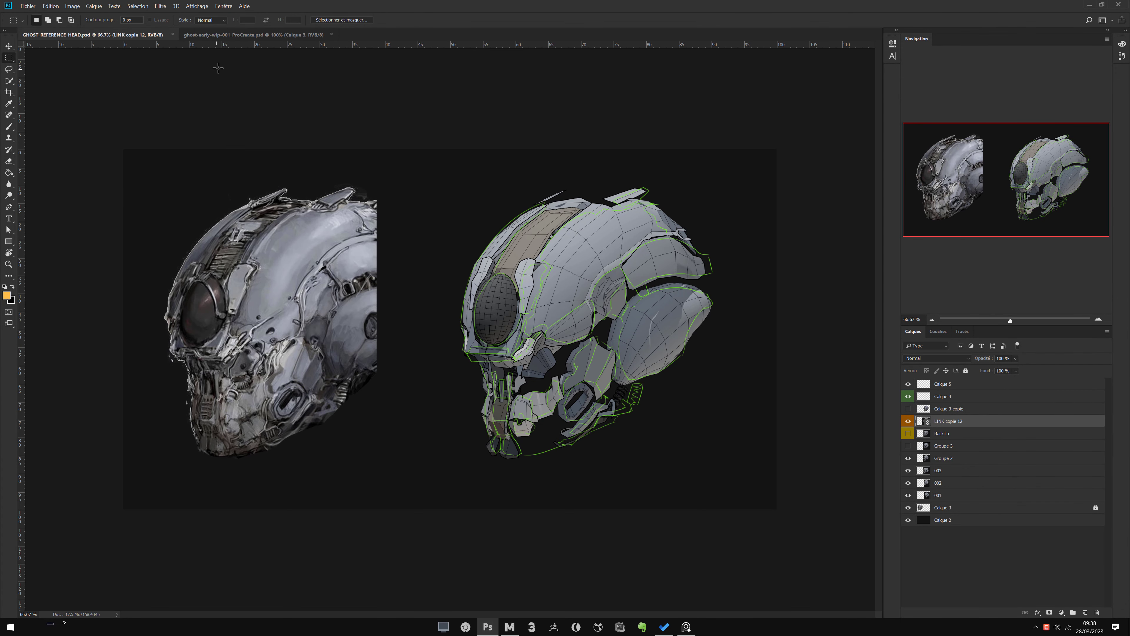
left_click(265, 35)
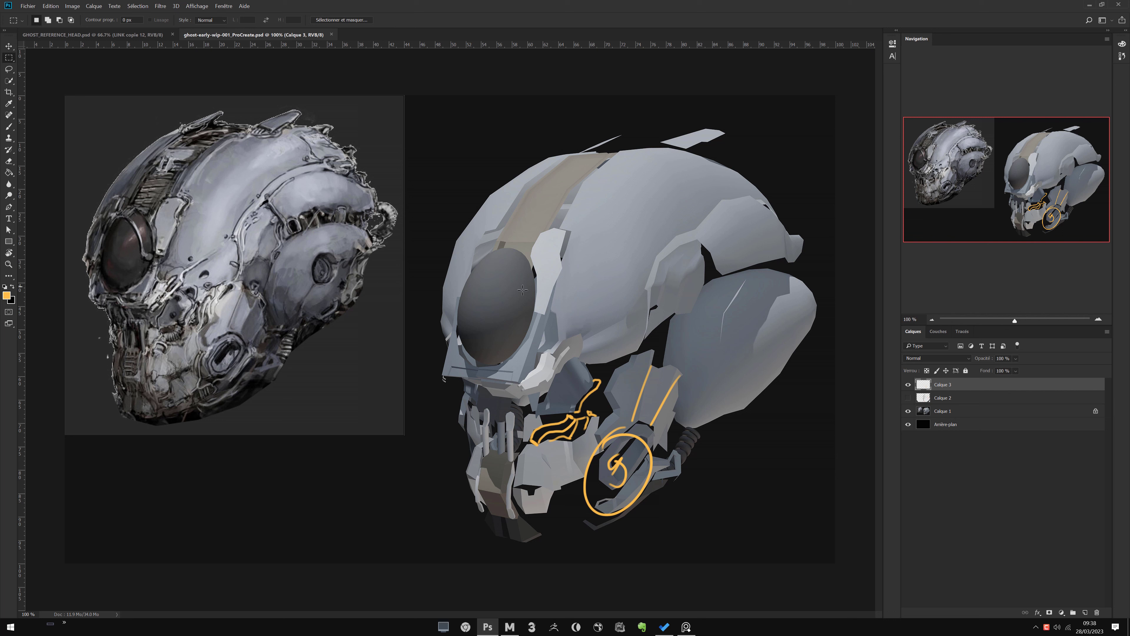
- Hide the Calque 3 markup layer while keeping the Calque 1 layer displayed
left_click(908, 385)
left_click(908, 384)
left_click_drag(909, 384, 911, 411)
left_click(908, 411)
- Toggle the Calque 2 layer's visibility to compare the head blocking with and without its coloured paint-over
left_click(908, 398)
left_click(908, 398)
left_click(909, 397)
left_click(908, 397)
left_click(909, 397)
left_click(909, 397)
left_click(908, 398)
left_click(908, 397)
left_click(909, 398)
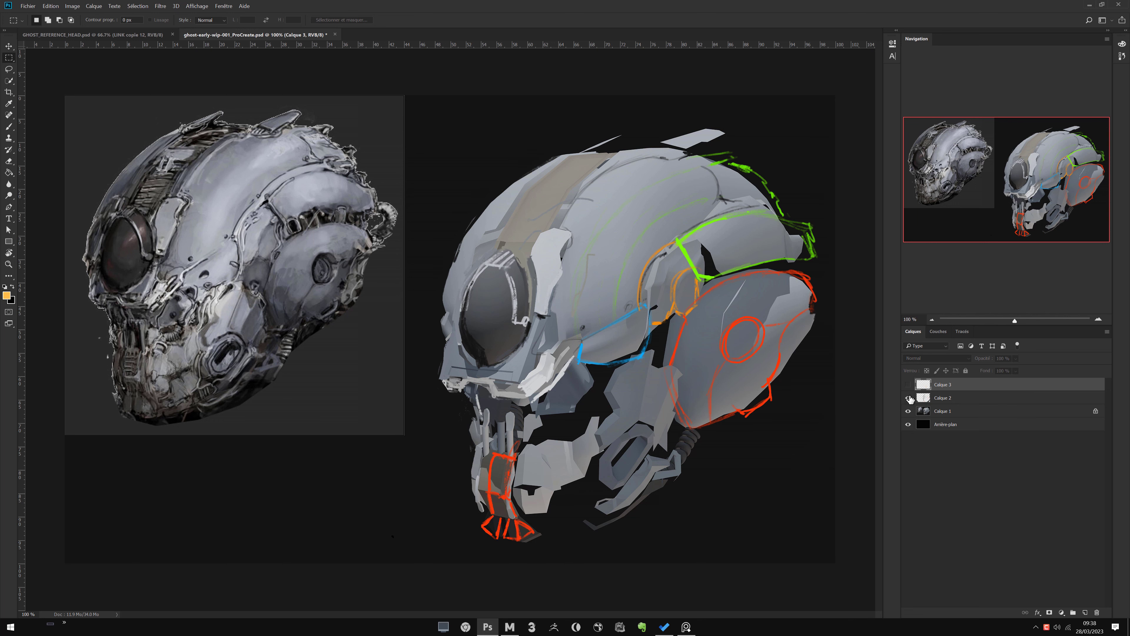
left_click(909, 397)
left_click(908, 398)
left_click(908, 397)
left_click(908, 398)
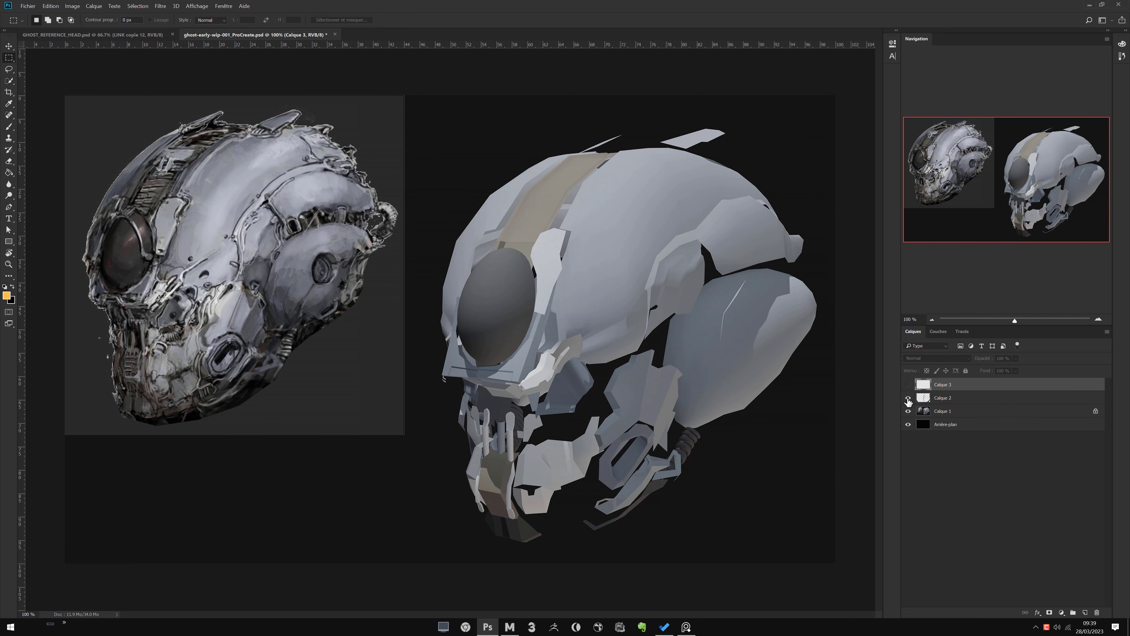
left_click(908, 397)
left_click(909, 398)
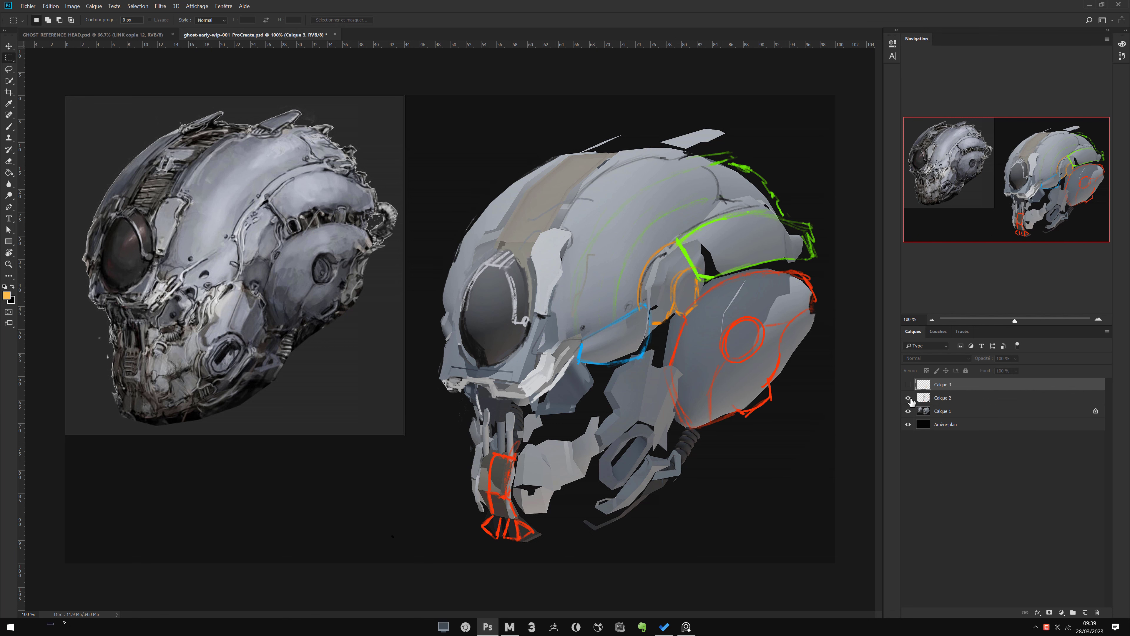
left_click(909, 397)
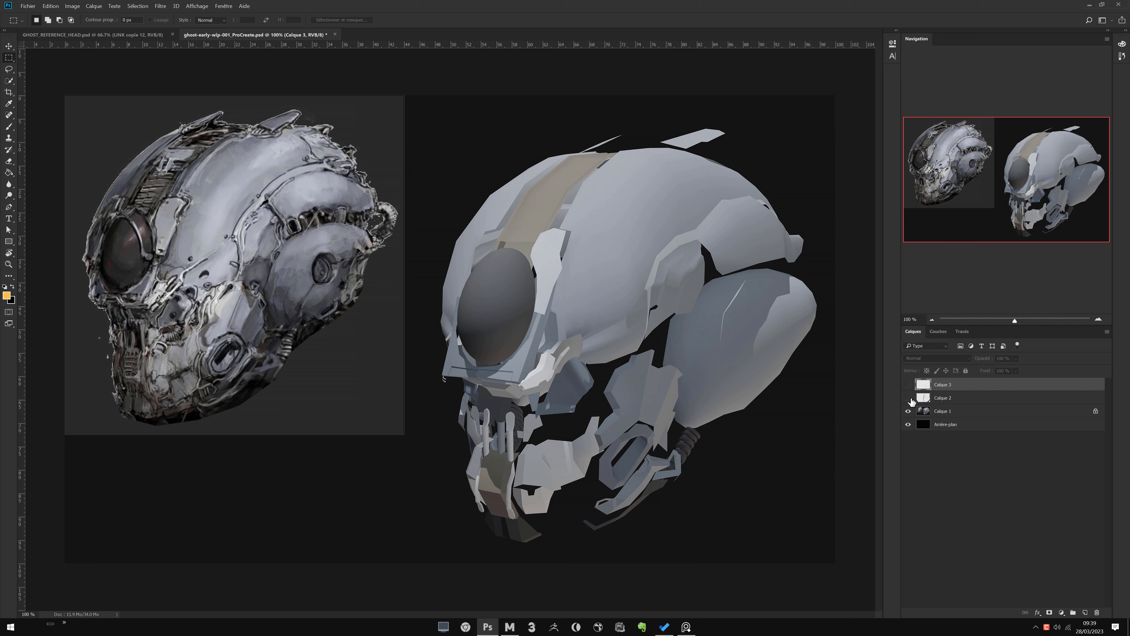
left_click(908, 398)
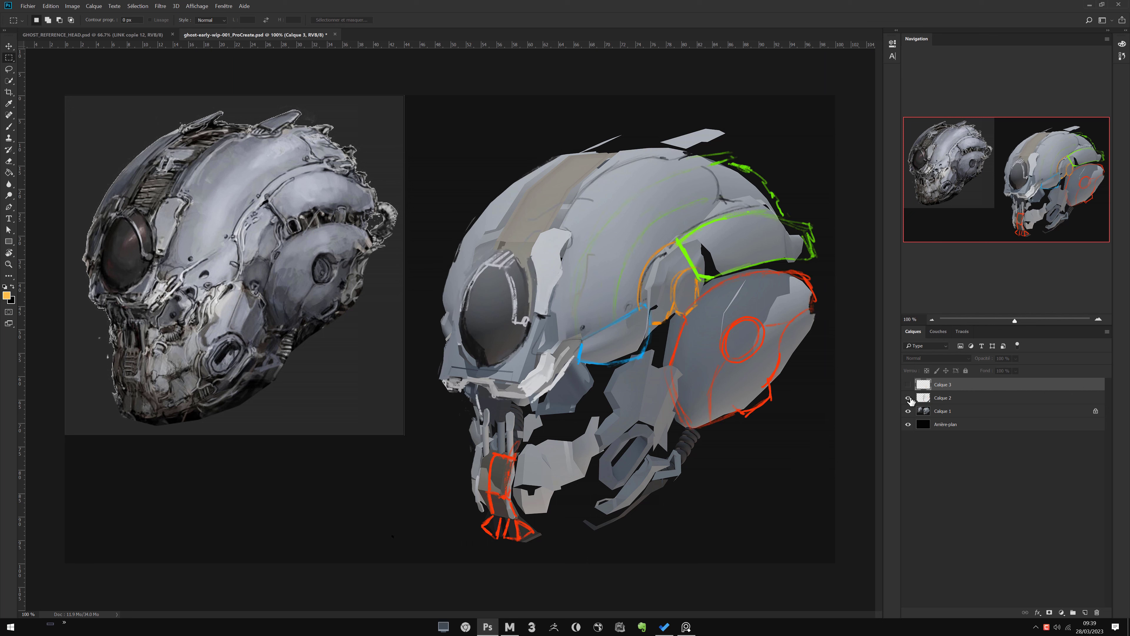
left_click(909, 397)
left_click(909, 397)
left_click(908, 398)
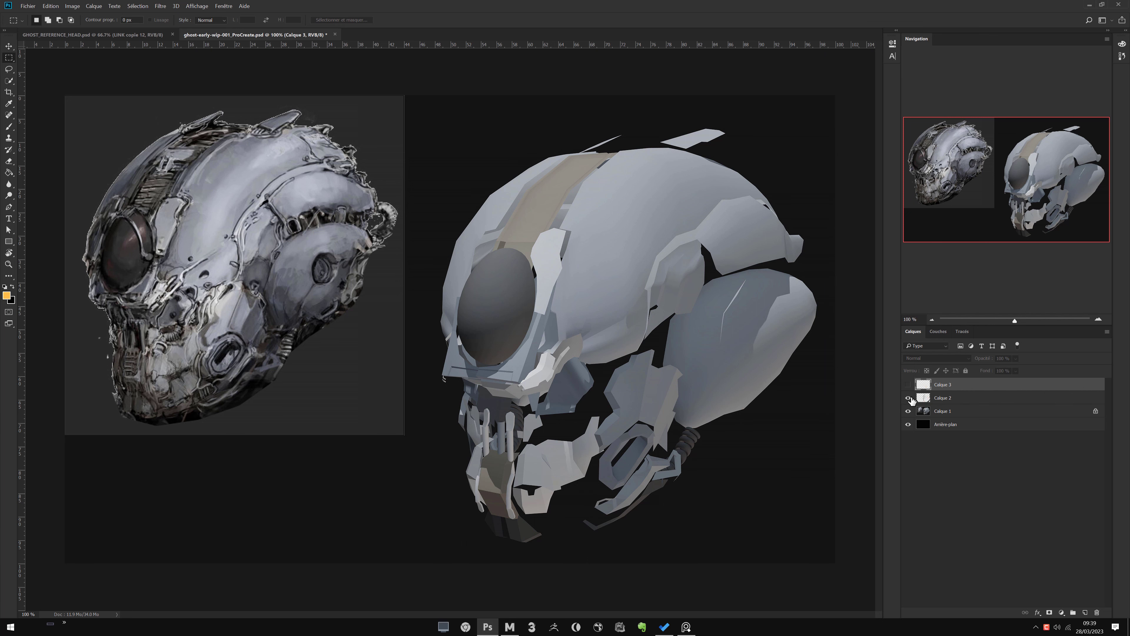
left_click(909, 399)
left_click(909, 397)
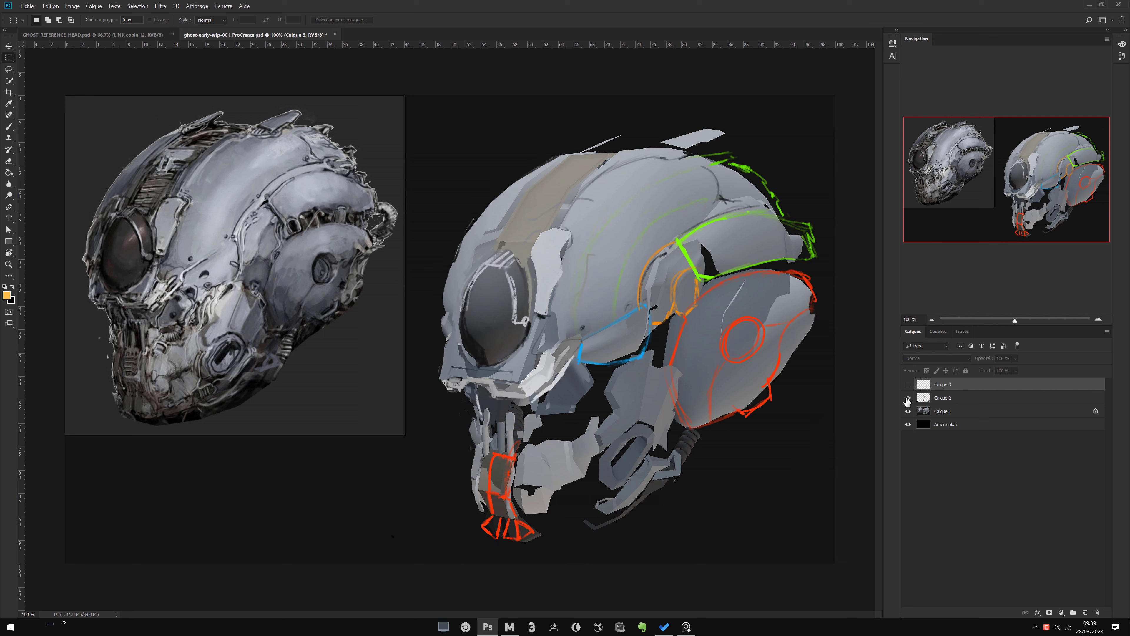
left_click(908, 398)
left_click(909, 398)
left_click(908, 398)
left_click(909, 398)
left_click(909, 397)
left_click(908, 397)
left_click(908, 398)
left_click(909, 398)
left_click(908, 399)
left_click(908, 399)
left_click(908, 397)
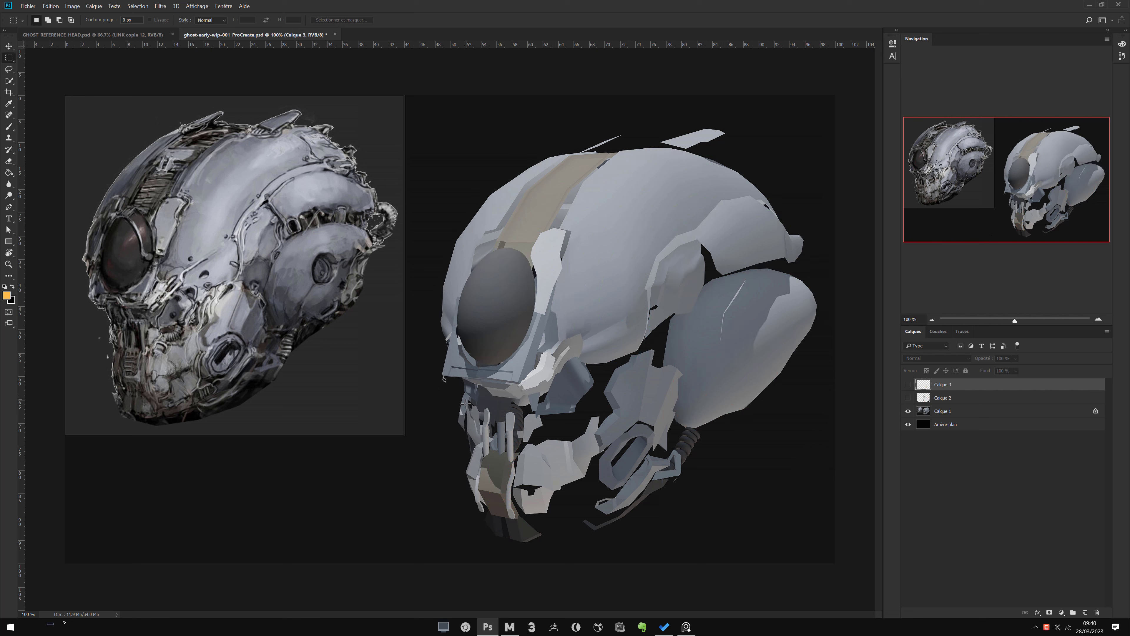
left_click(909, 398)
left_click(909, 398)
left_click(908, 397)
left_click(909, 398)
left_click(909, 398)
left_click(909, 399)
left_click(908, 399)
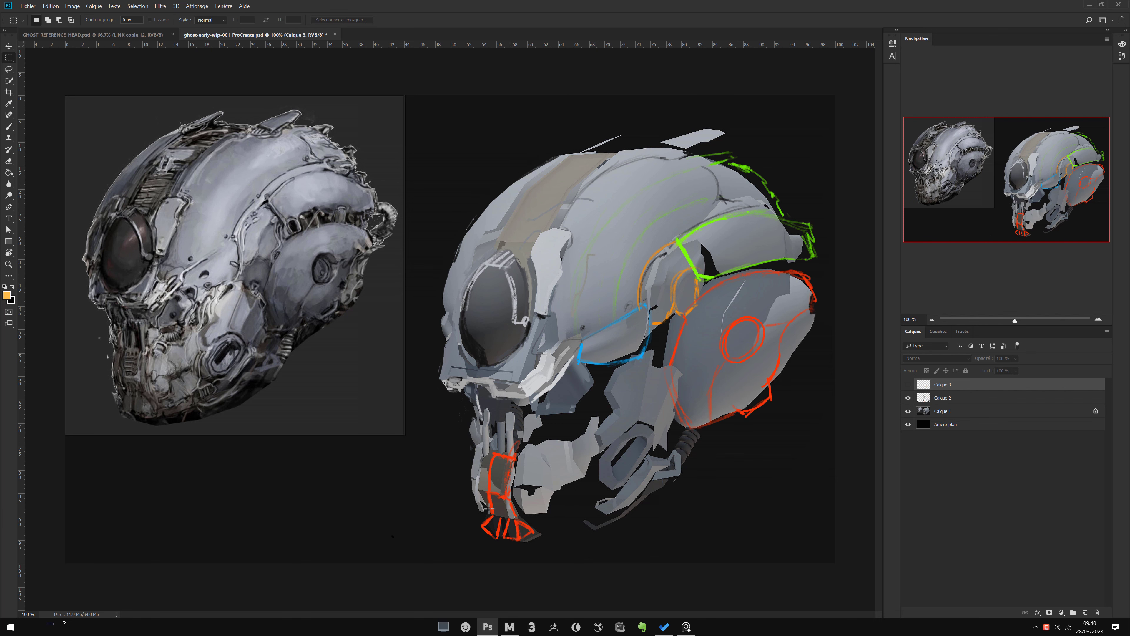
left_click(908, 398)
left_click(908, 398)
left_click(908, 398)
left_click(909, 398)
- Switch to Maya and examine the head model in the perspective view from above, the side and the front
left_click(521, 625)
key("space")
left_click(357, 176)
middle_click_drag(406, 243, 483, 246, "alt")
left_click_drag(613, 322, 571, 188, "alt")
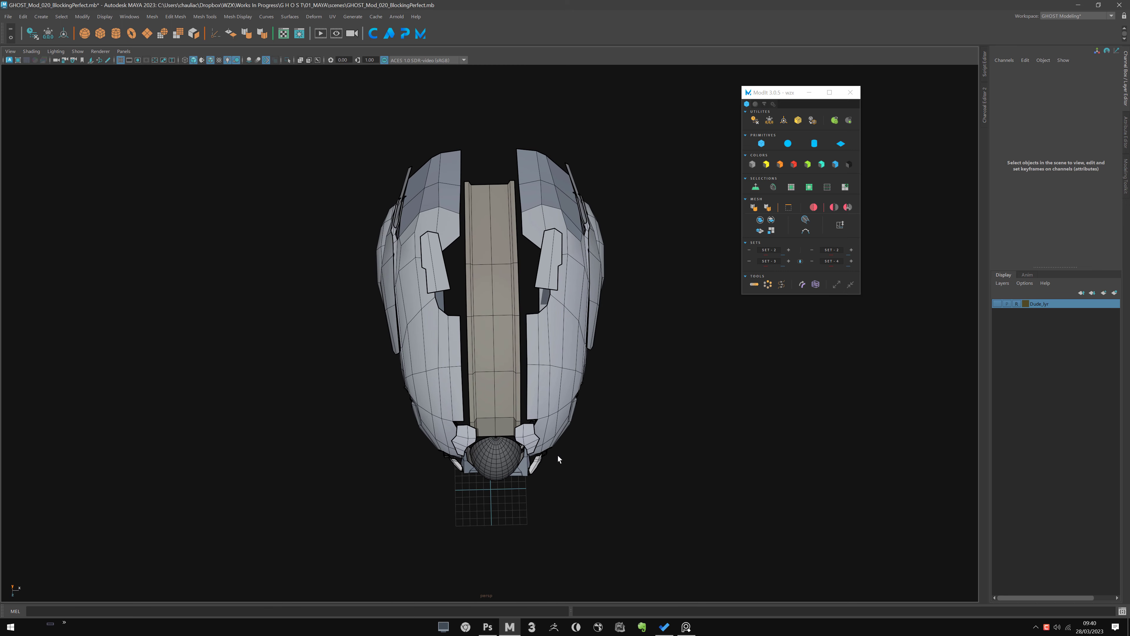
left_click_drag(450, 356, 476, 361, "alt")
mouse_move(681, 296)
left_mouse_down("alt")
mouse_move(729, 303)
mouse_move(689, 297)
left_mouse_up("alt")
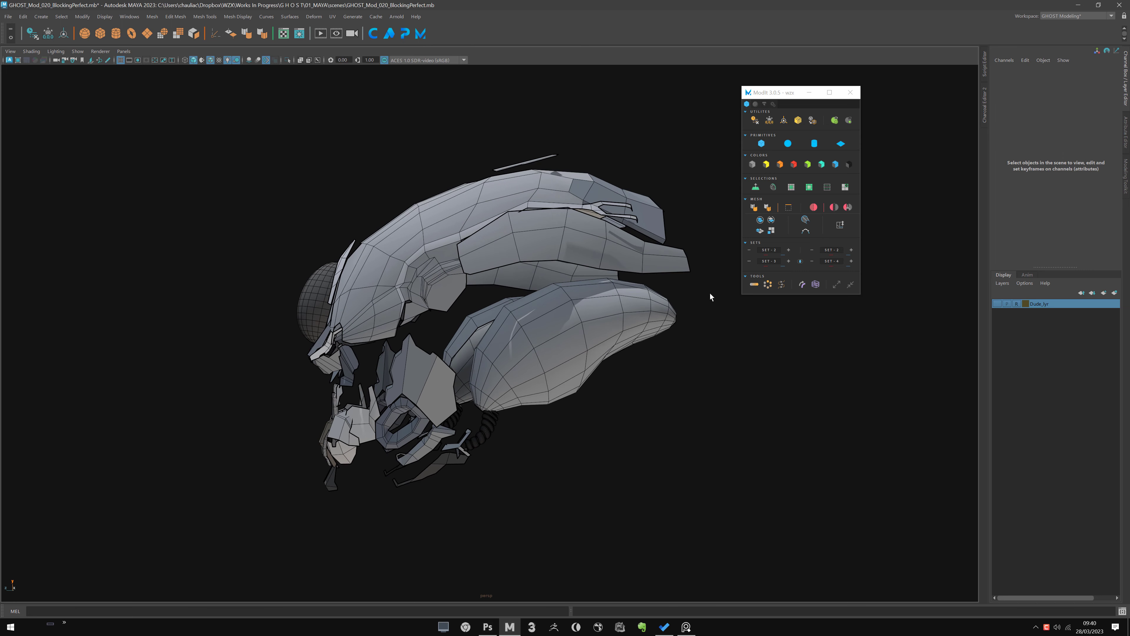
left_click_drag(378, 318, 428, 324, "alt")
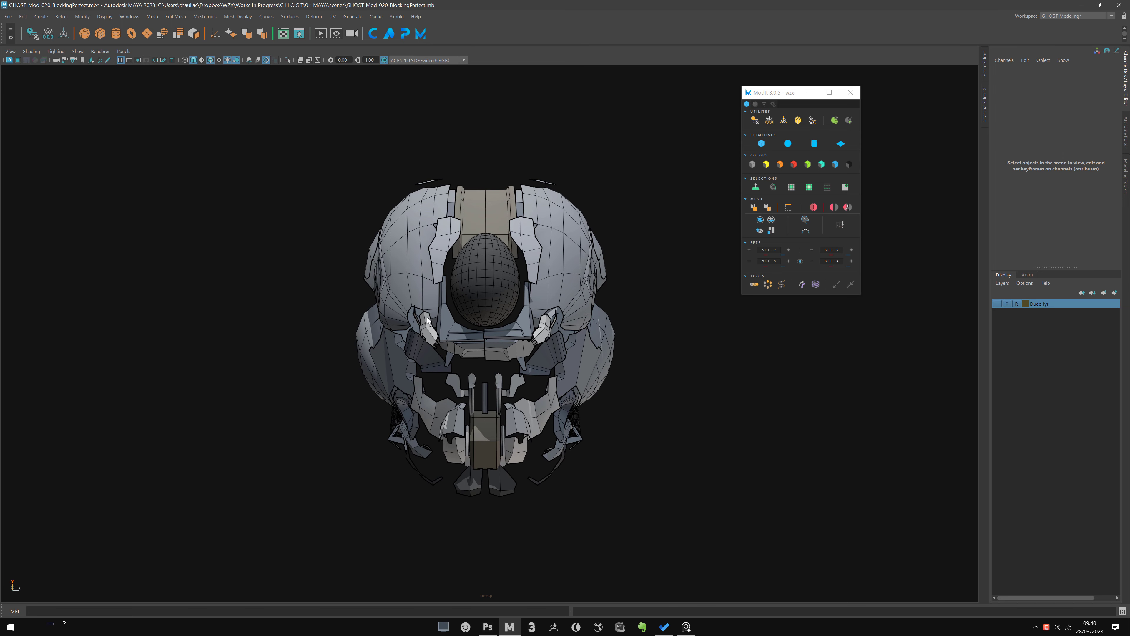
scroll(403, 311, "up", 2)
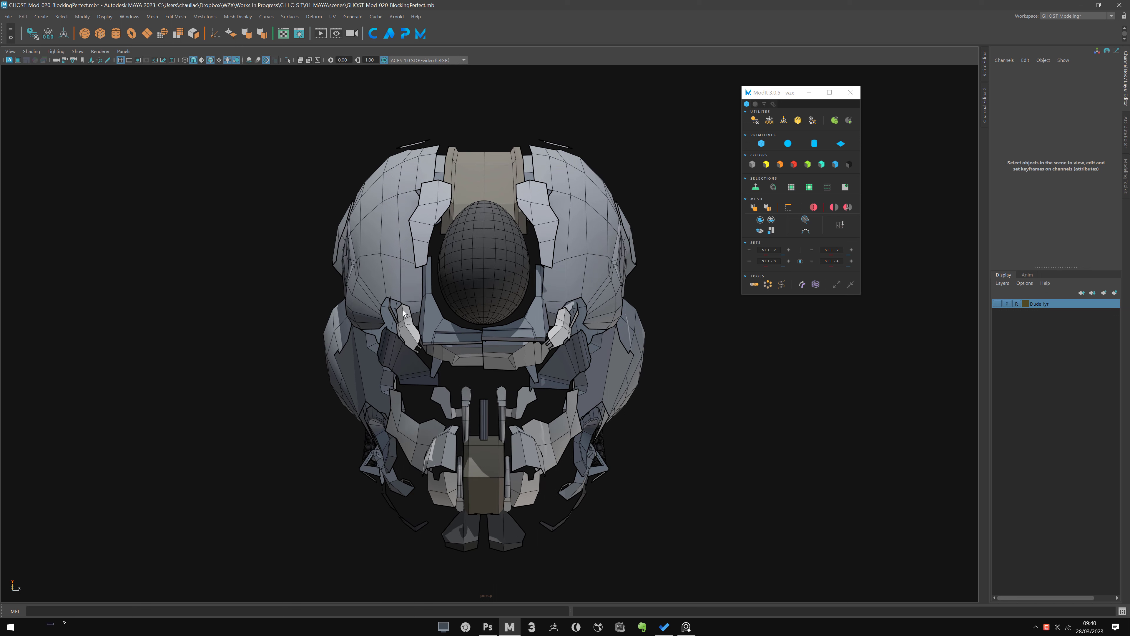
left_click(409, 332)
key("e")
left_click_drag(390, 369, 325, 261)
key("w")
key("e")
key("w")
left_click(282, 501)
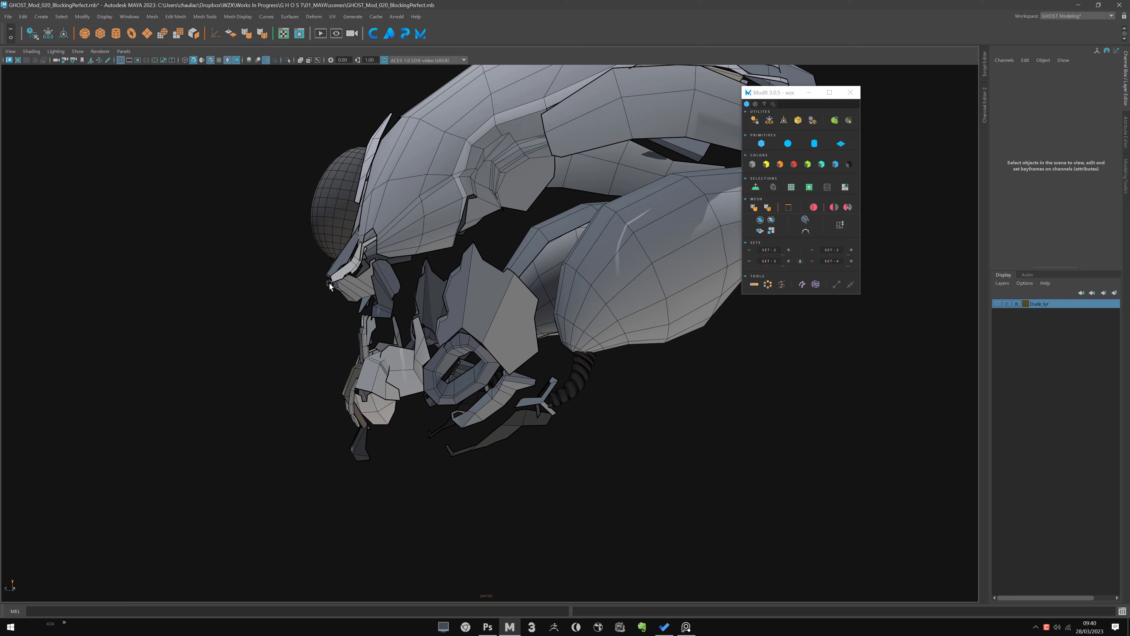
- Draw temporary green screen annotations along the front profile of the face in side view, and clear them
left_click_drag(360, 353, 356, 366, "alt")
left_click_drag(372, 324, 358, 374, "alt")
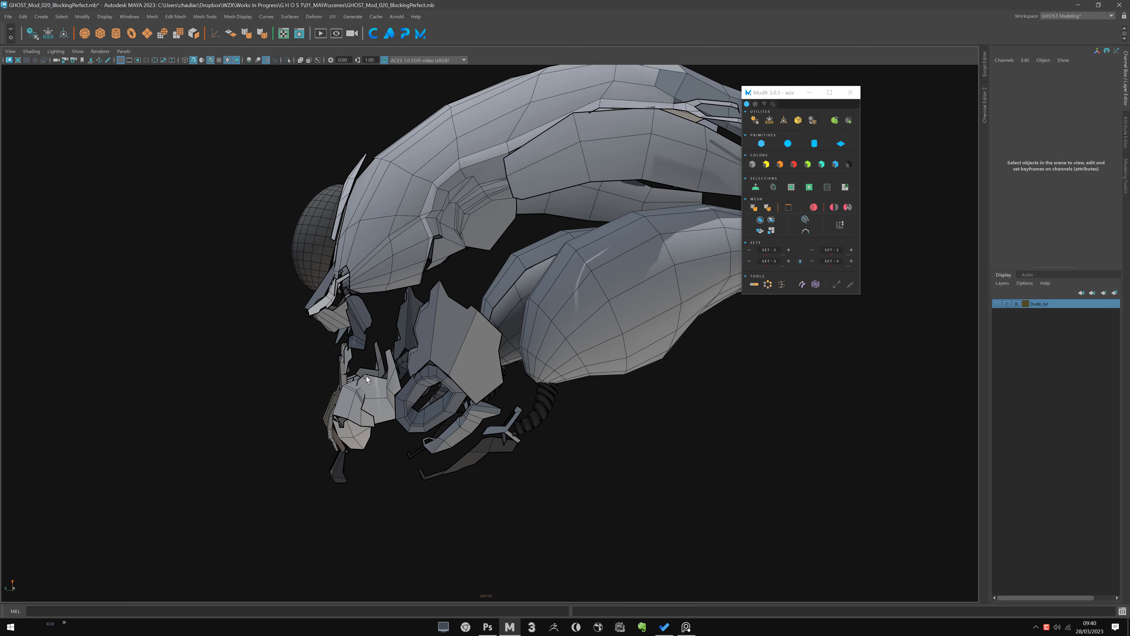
key("ctrl+2")
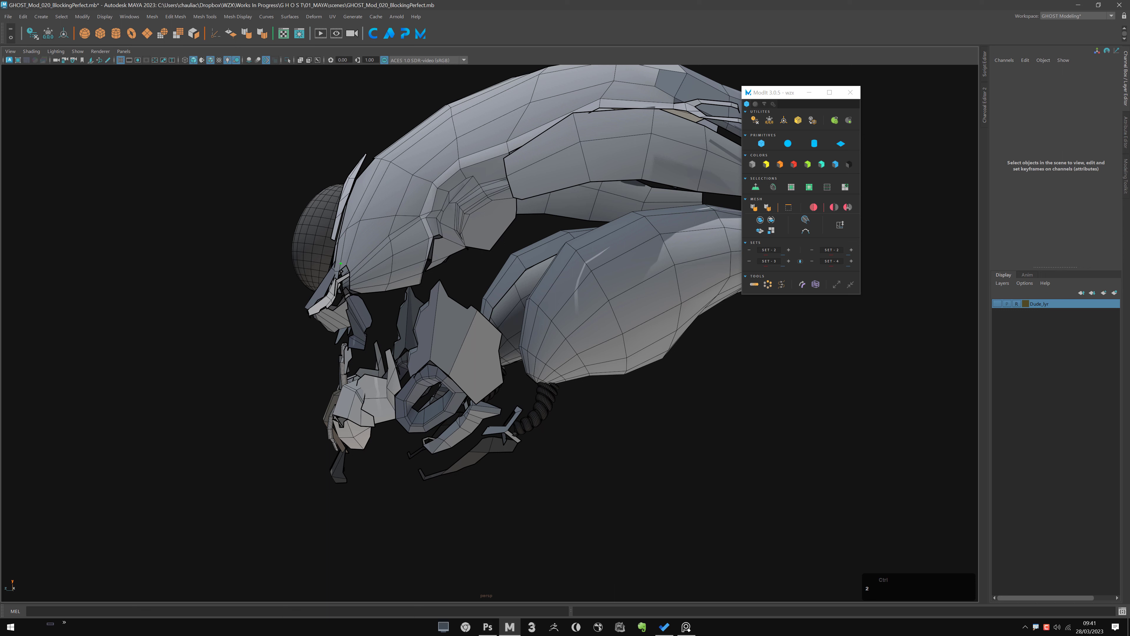
left_click_drag(334, 261, 286, 326)
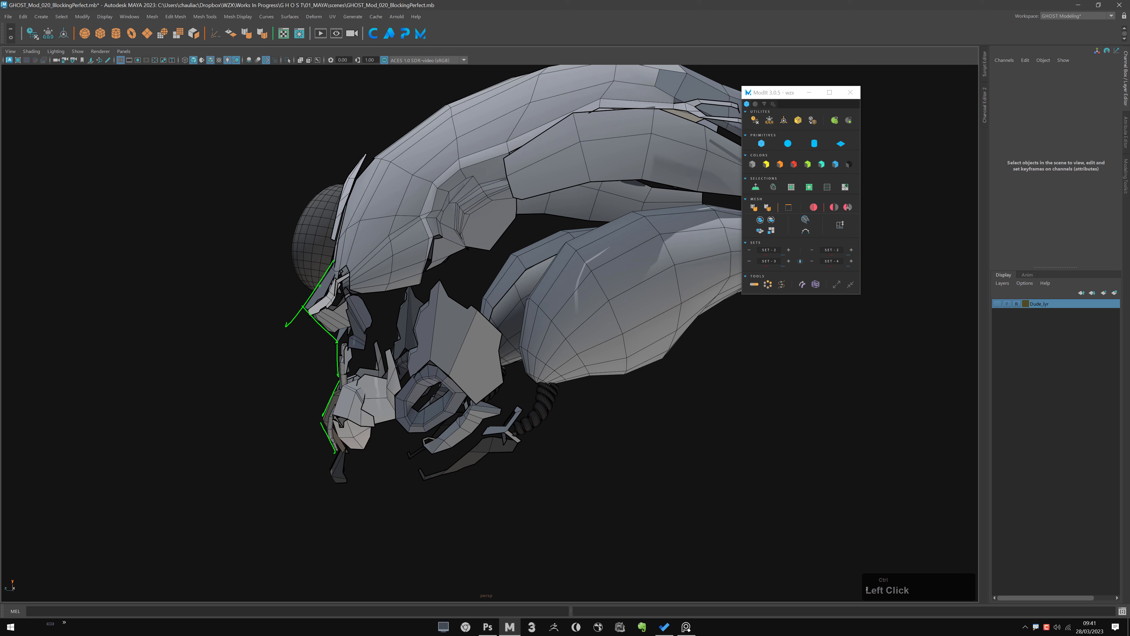
left_click_drag(277, 245, 291, 474)
key("ctrl+z")
key("Escape")
- Mark the head's tapering sides and chin with temporary green screen annotations in front view, and clear them
left_click_drag(462, 378, 527, 378, "alt")
middle_click_drag(527, 377, 410, 372, "alt")
left_click_drag(410, 373, 346, 370, "alt")
left_click_drag(296, 277, 380, 505, "ctrl")
left_click_drag(645, 272, 500, 517, "ctrl")
left_click_drag(399, 512, 430, 515, "ctrl")
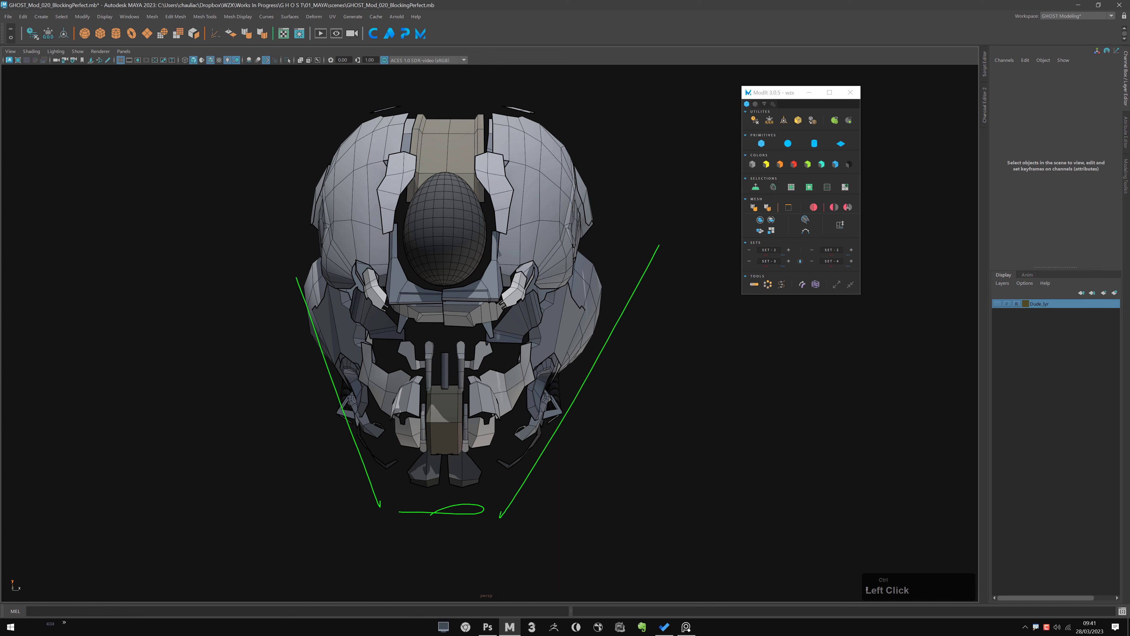
mouse_move(290, 241)
left_mouse_down()
mouse_move(608, 342)
mouse_move(612, 315)
mouse_move(597, 351)
mouse_move(560, 348)
mouse_move(590, 353)
mouse_move(559, 321)
left_mouse_up()
key("Escape")
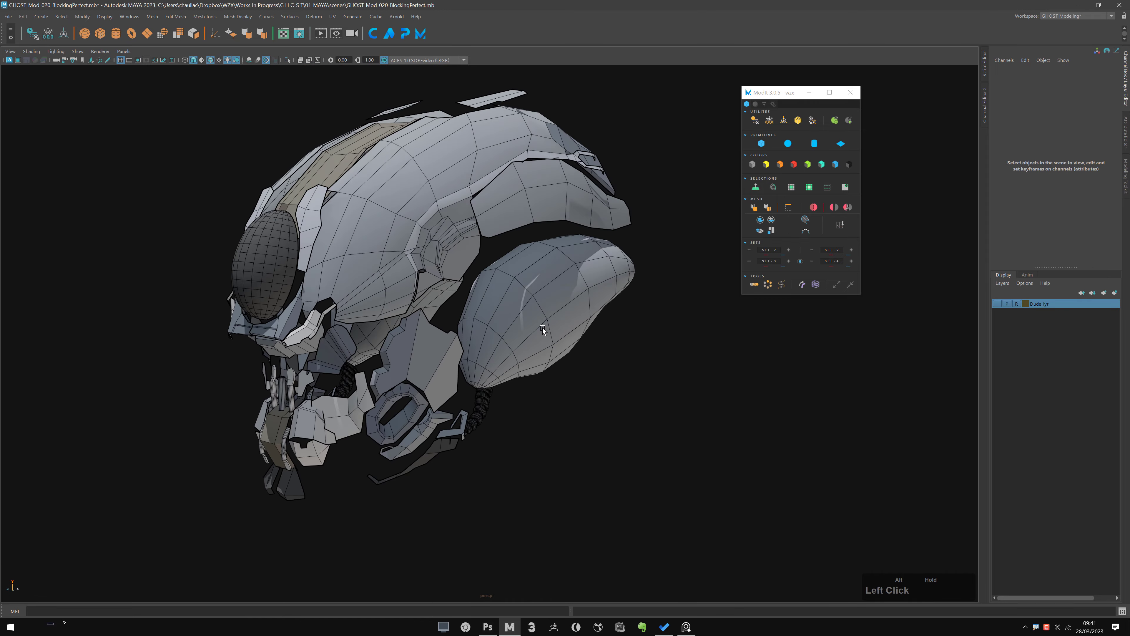
- Examine the curved rear side plate and the recessed area of the main shell in front of it
middle_click_drag(438, 245, 467, 250, "alt")
left_click(533, 254)
left_click_drag(467, 250, 429, 270, "alt")
left_click(588, 214)
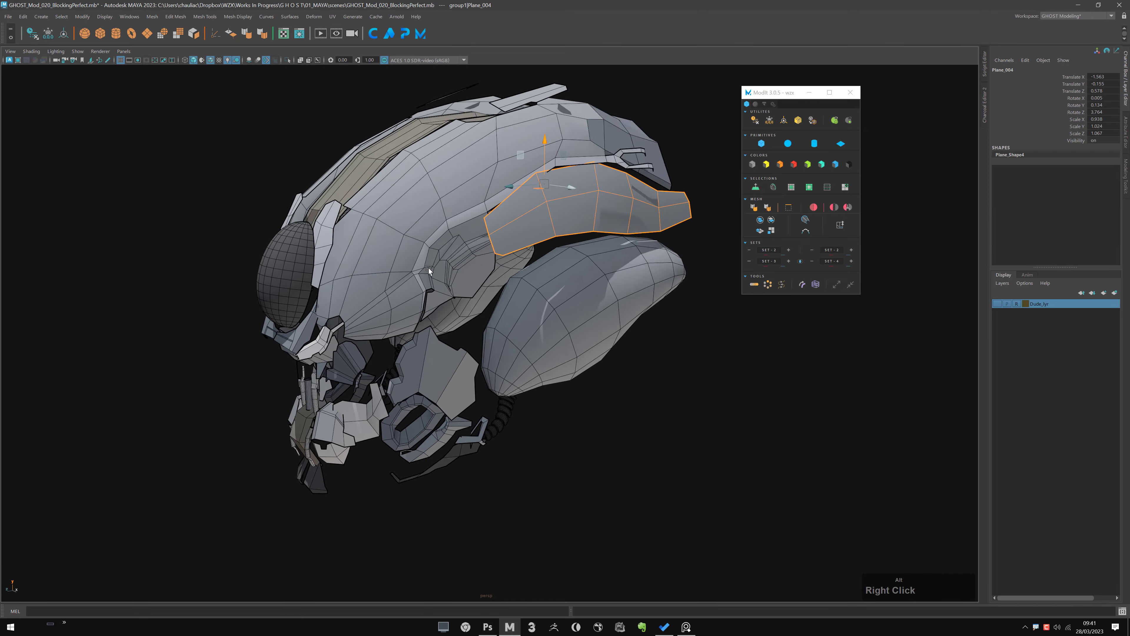
right_click_drag(429, 270, 481, 285, "alt")
left_click(439, 220)
middle_click_drag(439, 221, 457, 262, "alt")
key("w")
right_click_drag(457, 263, 434, 292, "alt")
left_click_drag(434, 292, 400, 272, "alt")
middle_click_drag(401, 272, 419, 328, "alt")
right_click_drag(383, 296, 434, 296, "alt")
- Select a vertex in the main shell's side recess, inspect the surrounding topology, and return to object mode
right_click_drag(399, 250, 398, 249)
left_click(424, 243)
right_click_drag(429, 312, 372, 280, "alt")
left_click_drag(372, 280, 449, 276, "alt")
key("n")
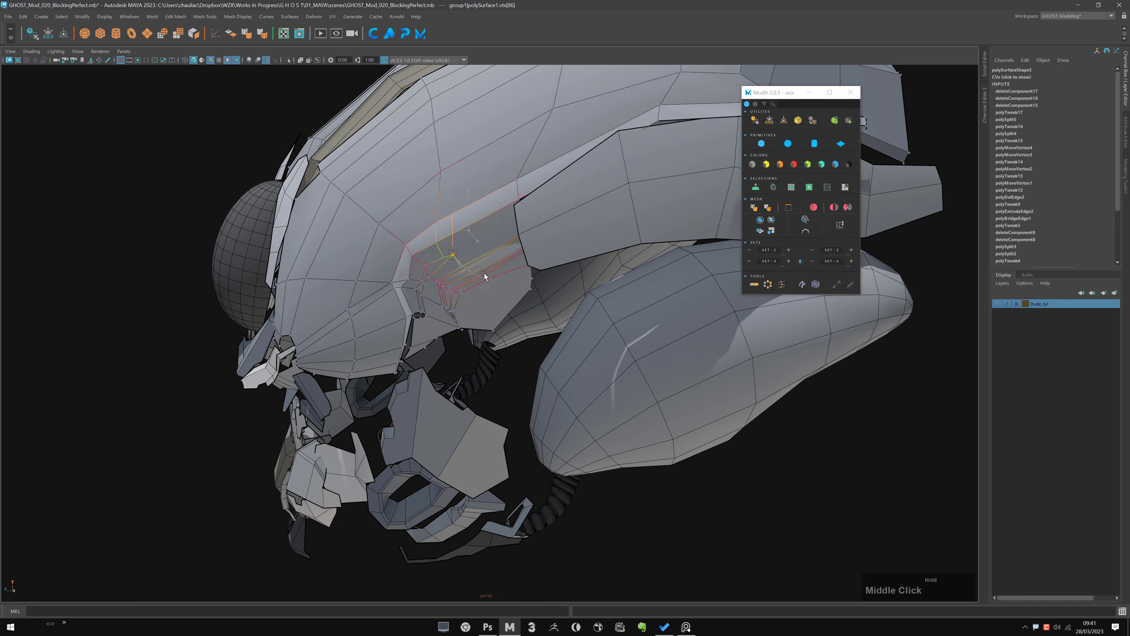
scroll(453, 226, "down", 3)
middle_click_drag(517, 285, 512, 261, "alt")
left_click_drag(512, 261, 583, 249, "alt")
middle_click_drag(583, 250, 581, 246, "alt")
left_click_drag(581, 247, 542, 321, "alt")
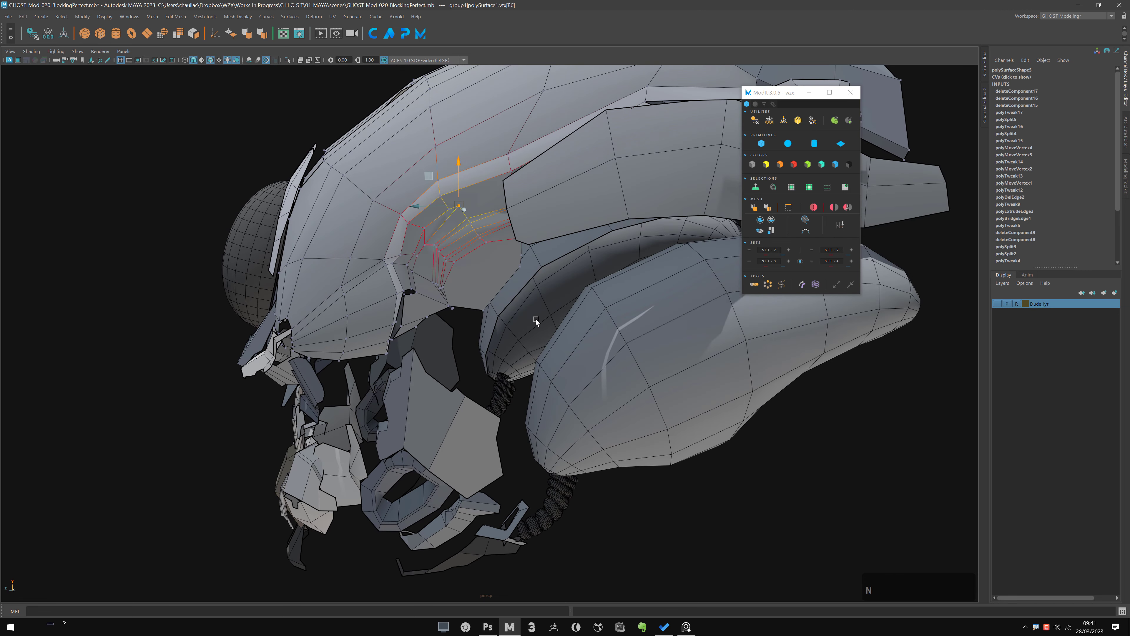
right_click_drag(473, 276, 422, 241)
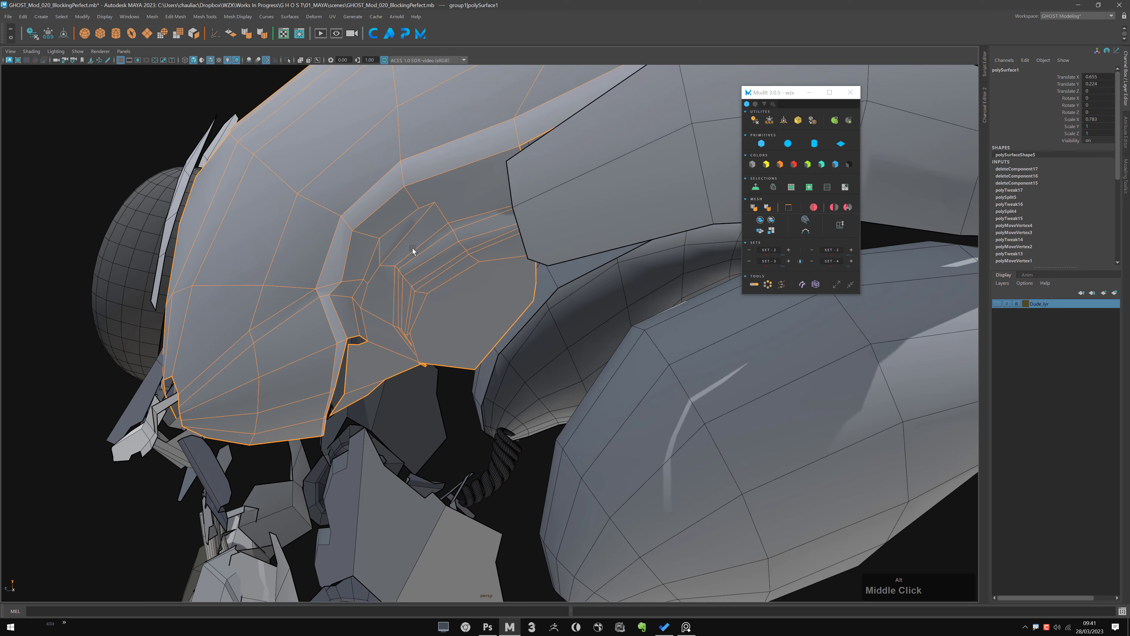
left_click_drag(423, 240, 412, 228, "alt")
right_click_drag(388, 221, 388, 221)
right_click_drag(513, 321, 487, 354, "alt")
left_click_drag(487, 353, 506, 296, "alt")
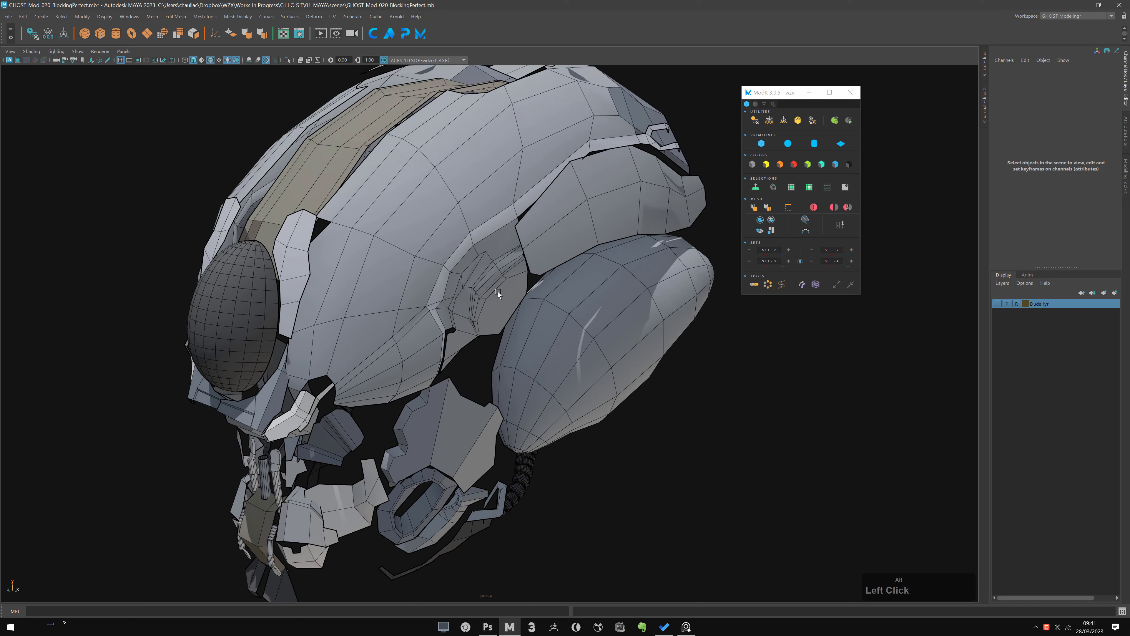
- Select the large rear face of the main shell's side recess and rotate it slightly
left_click(497, 324)
middle_click_drag(470, 373, 438, 403, "alt")
right_click_drag(439, 403, 458, 406, "alt")
left_click_drag(458, 406, 479, 349, "alt")
key("e")
middle_click_drag(533, 316, 492, 360, "alt")
right_click_drag(492, 360, 535, 429, "alt")
left_click_drag(535, 429, 545, 262, "alt")
middle_click_drag(546, 263, 552, 278, "alt")
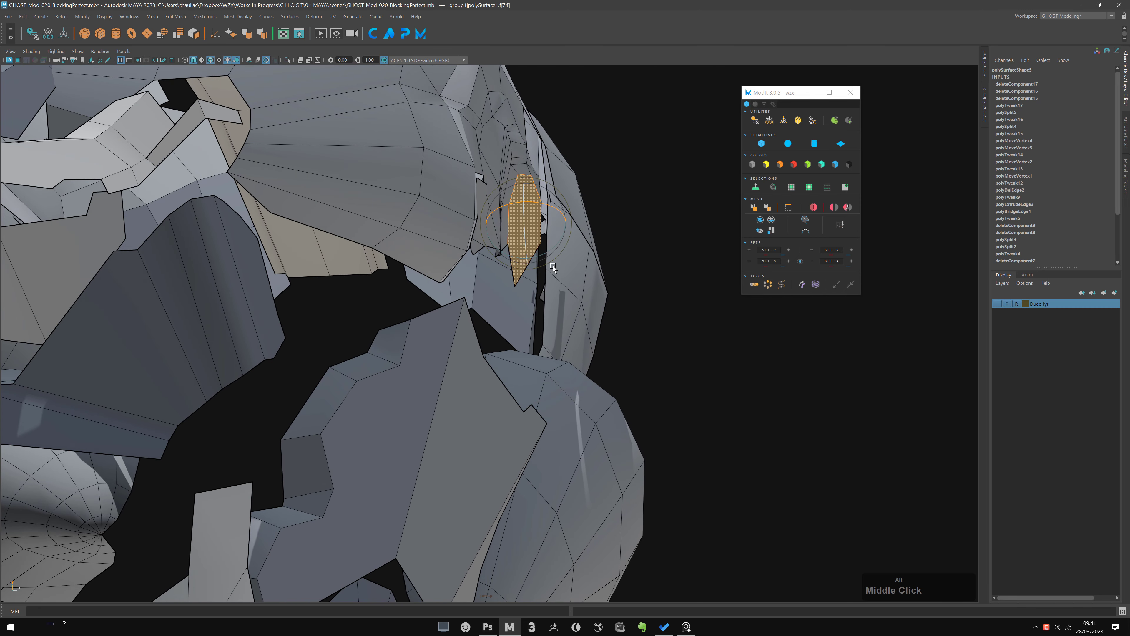
left_click_drag(549, 217, 554, 226)
key("w")
- Inspect the large rear recess face from the side and front, reselecting it, and clear the selection
left_click_drag(604, 306, 420, 320, "alt")
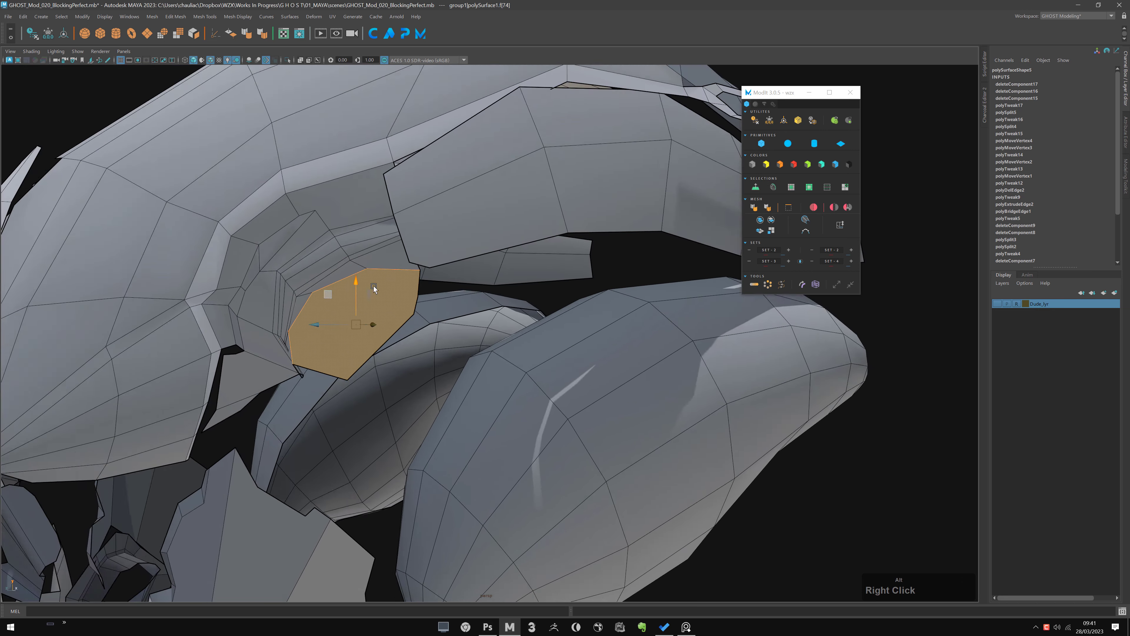
right_click_drag(420, 319, 348, 363, "alt")
left_click_drag(391, 353, 651, 245, "alt")
left_click(651, 245)
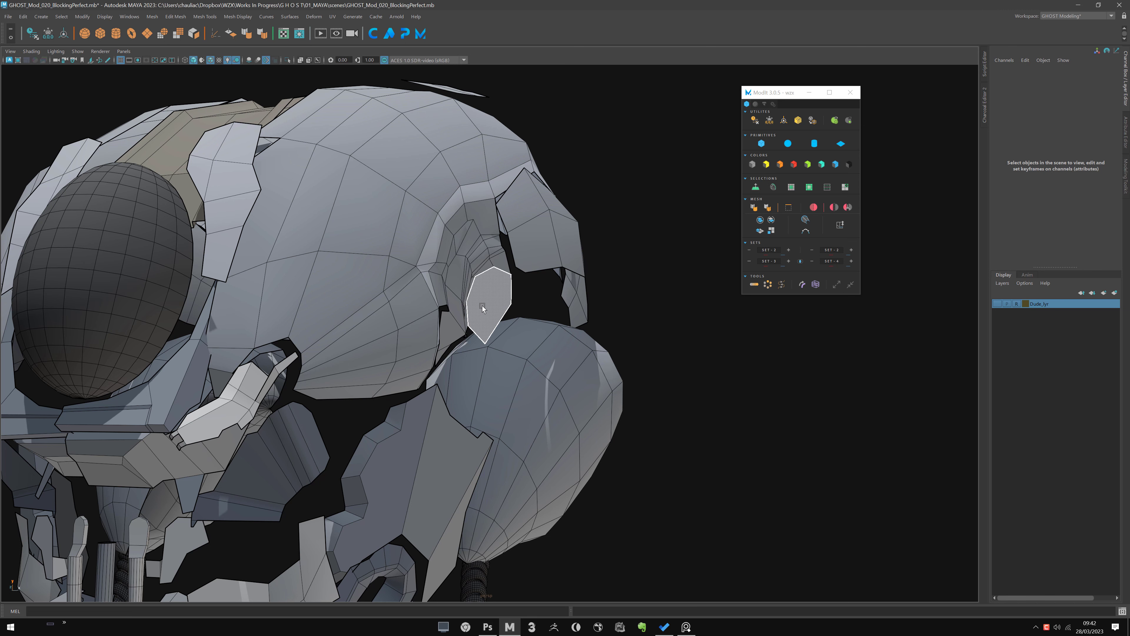
left_click(490, 290)
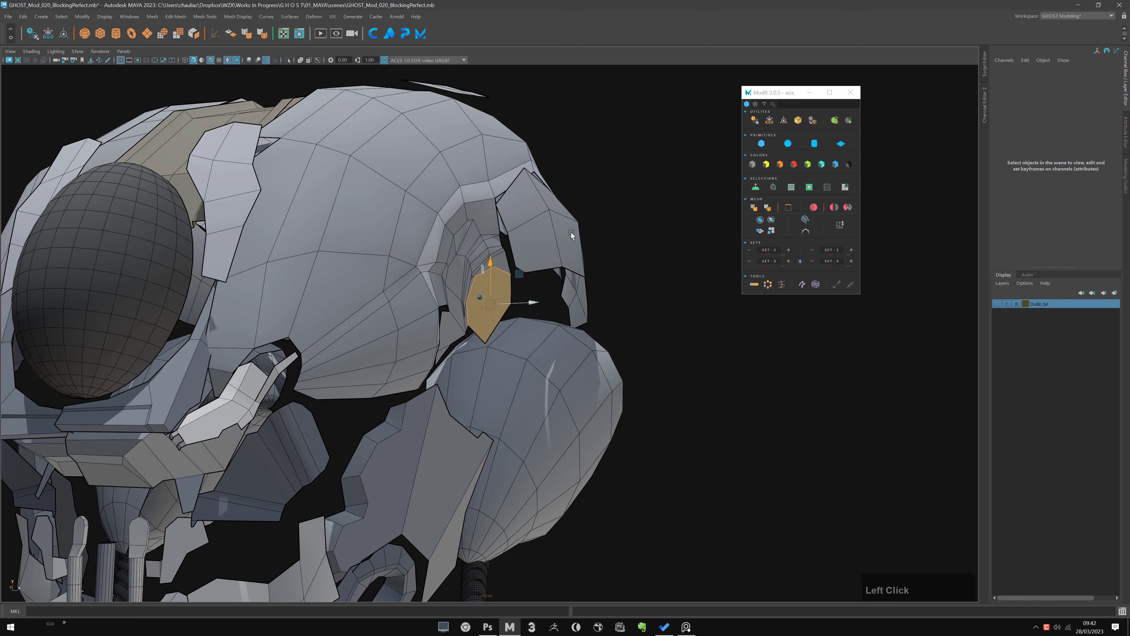
right_click_drag(525, 329, 540, 242, "alt")
key("4")
left_click(613, 265)
- Examine the underside of the head and select a large face of the rear jaw plate
left_click_drag(614, 265, 595, 281, "alt")
middle_click_drag(416, 488, 451, 403, "alt")
right_click_drag(452, 403, 472, 410, "alt")
left_click_drag(472, 410, 437, 253, "alt")
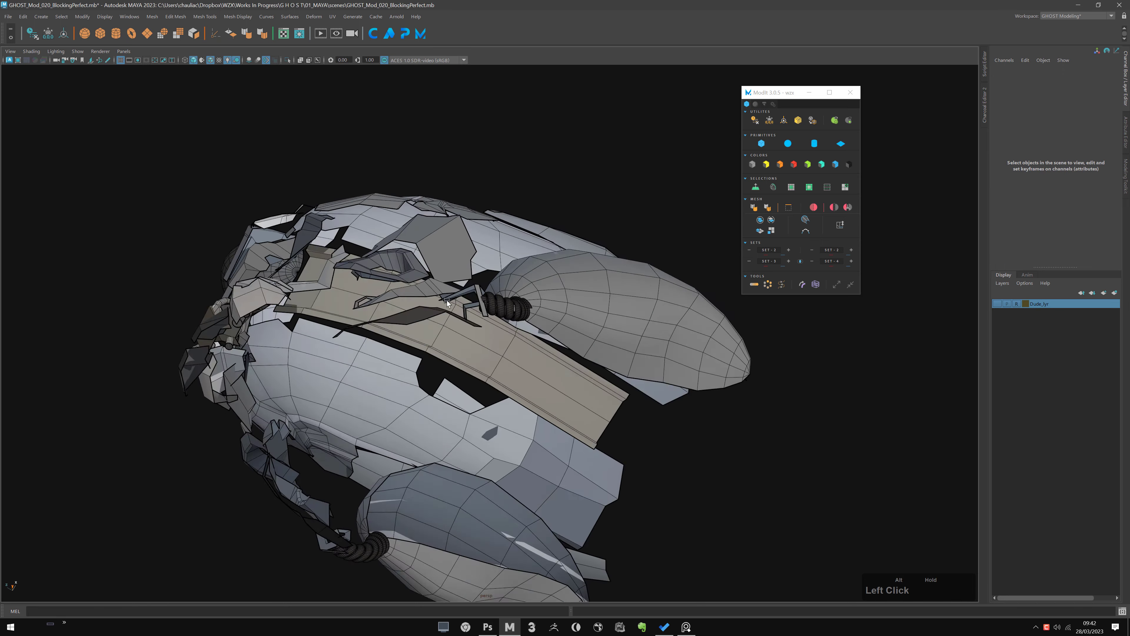
middle_click_drag(436, 253, 445, 347, "alt")
right_click_drag(370, 289, 403, 307, "alt")
left_click_drag(404, 307, 427, 299, "alt")
middle_click_drag(426, 299, 439, 305, "alt")
left_click_drag(439, 305, 448, 334, "alt")
right_click_drag(438, 285, 438, 318)
left_click(386, 276)
left_click(431, 299)
left_click(447, 358)
left_click_drag(447, 357, 499, 345, "alt")
left_click_drag(581, 321, 475, 383, "alt")
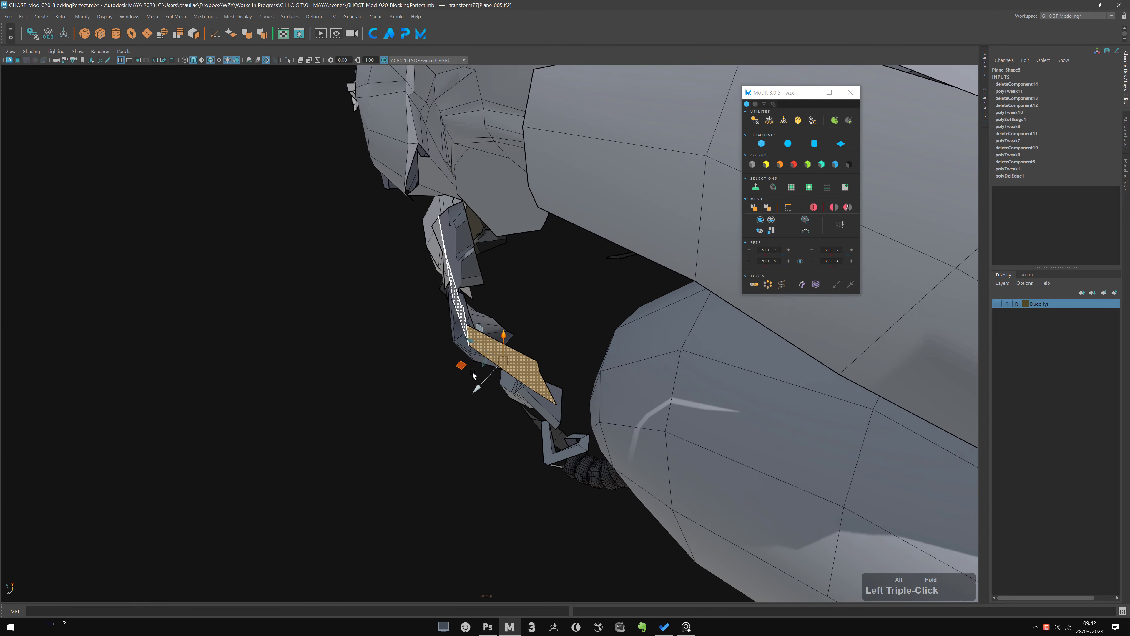
- Try to rotate the selected face of the rear jaw plate, undo the change and deselect it
key("4")
key("e")
left_click_drag(444, 349, 492, 364, "alt")
key("ctrl+z")
right_click_drag(492, 363, 433, 387, "alt")
middle_click_drag(433, 387, 490, 353, "alt")
left_click(454, 376)
left_click_drag(449, 360, 494, 356, "alt")
middle_click_drag(494, 357, 507, 362, "alt")
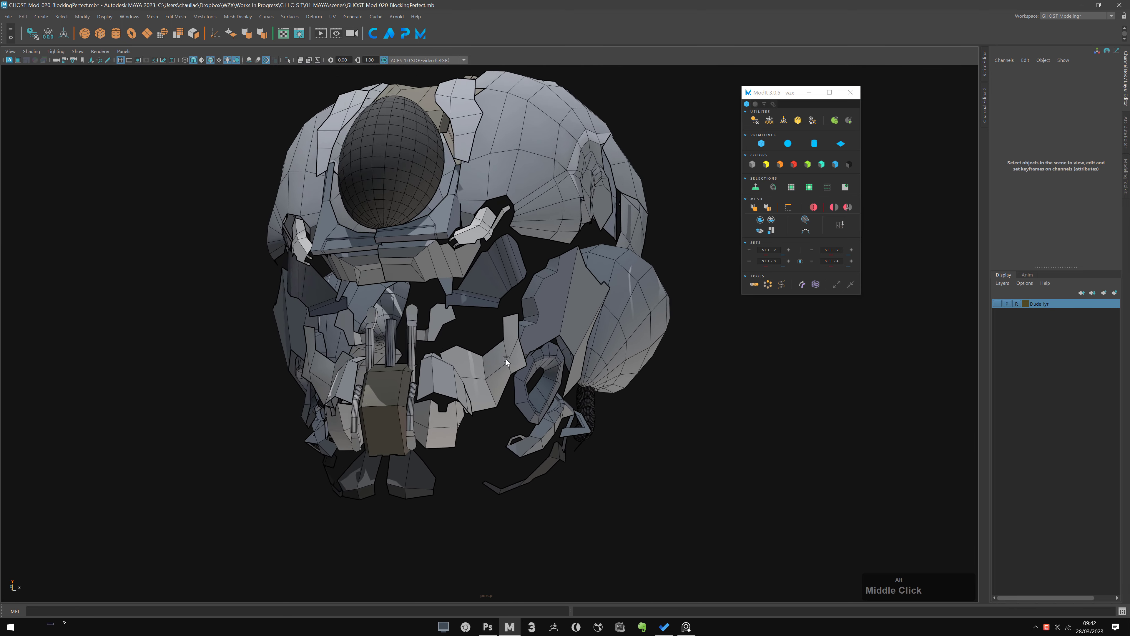
- Examine the skull's face, eye socket and jaw plates from three-quarter, side and front angles
left_click_drag(501, 364, 513, 356, "alt")
left_click_drag(590, 319, 512, 324, "alt")
middle_click_drag(512, 324, 496, 314, "alt")
mouse_move(434, 296)
left_mouse_down("alt")
mouse_move(484, 291)
mouse_move(459, 296)
mouse_move(480, 311)
mouse_move(437, 259)
mouse_move(458, 305)
left_mouse_up("alt")
left_click(466, 291)
right_click_drag(459, 305, 467, 315, "alt")
left_click_drag(466, 315, 373, 352, "alt")
right_click_drag(373, 352, 386, 321, "alt")
left_click_drag(387, 321, 438, 307, "alt")
right_click_drag(439, 307, 361, 292, "alt")
left_click_drag(360, 291, 411, 295, "alt")
- Select the frame below the eye sphere and check its shape from three-quarter and front angles
left_click(438, 332)
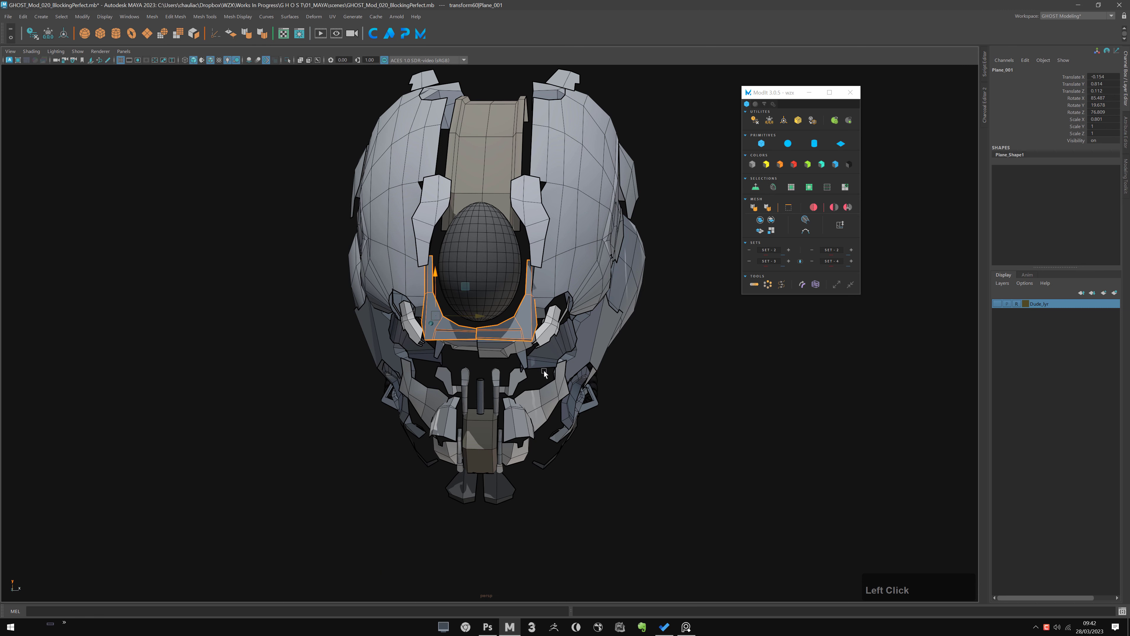
left_click_drag(622, 418, 639, 296, "alt")
double_click(429, 324)
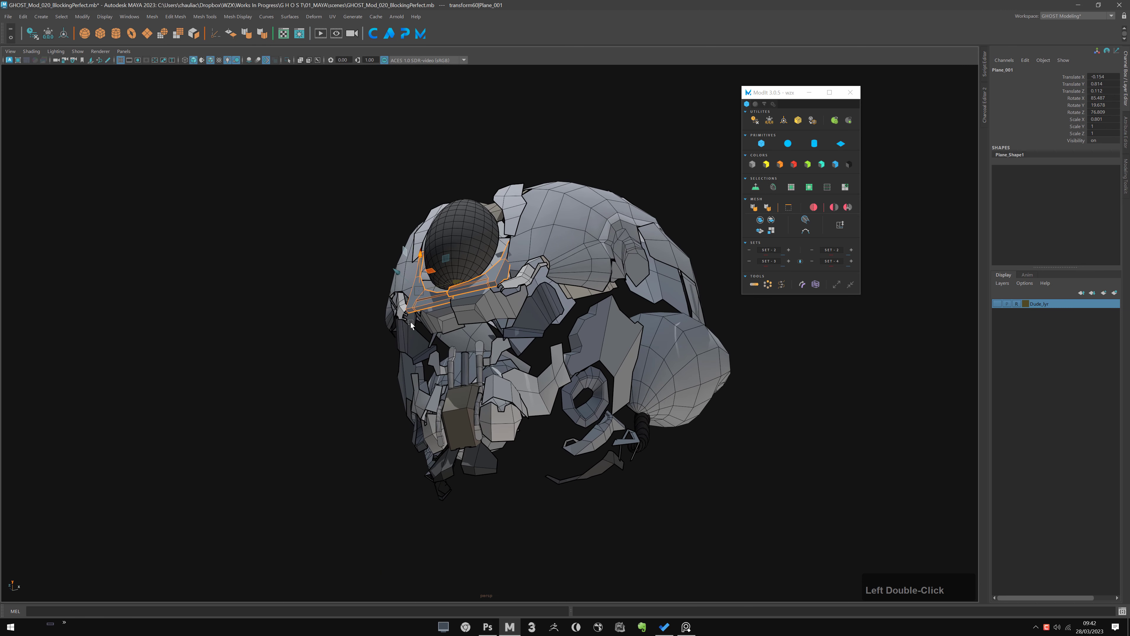
left_click_drag(485, 369, 532, 379, "alt")
middle_click_drag(532, 378, 489, 396, "alt")
right_click_drag(489, 396, 489, 381, "alt")
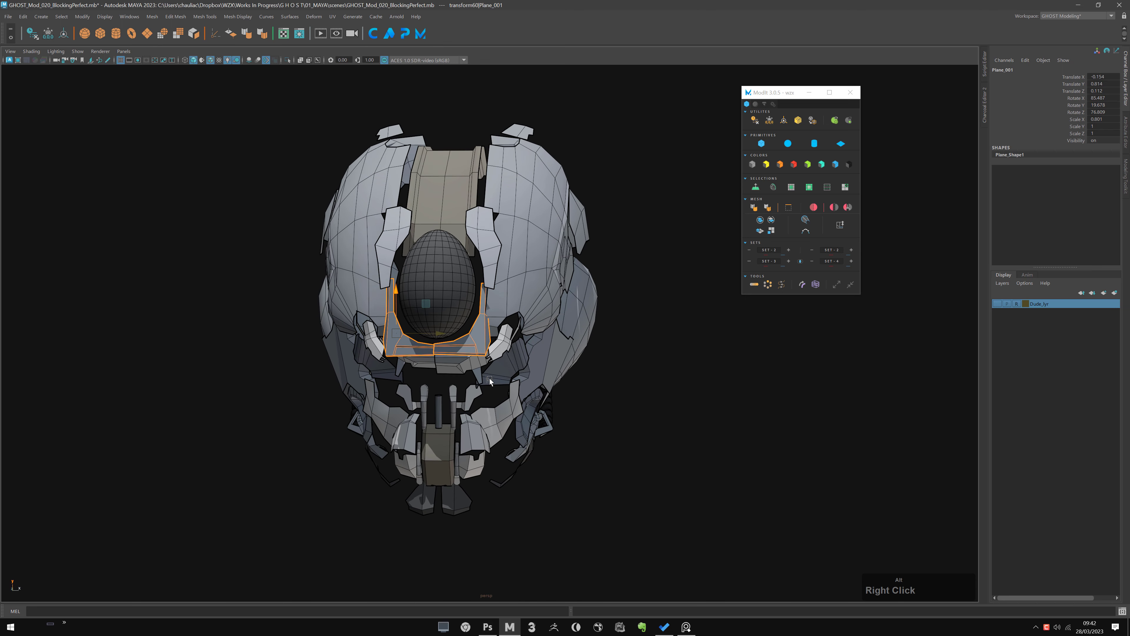
- Nudge a vertex on the front side of the main cranial shell slightly sideways and return to object selection
left_click_drag(550, 308, 428, 275, "alt")
left_click_drag(545, 223, 507, 293, "alt")
right_click_drag(507, 294, 505, 356, "alt")
left_click_drag(496, 285, 474, 328, "alt")
left_click(474, 332)
key("F9")
left_click(462, 368)
left_click_drag(470, 373, 475, 373)
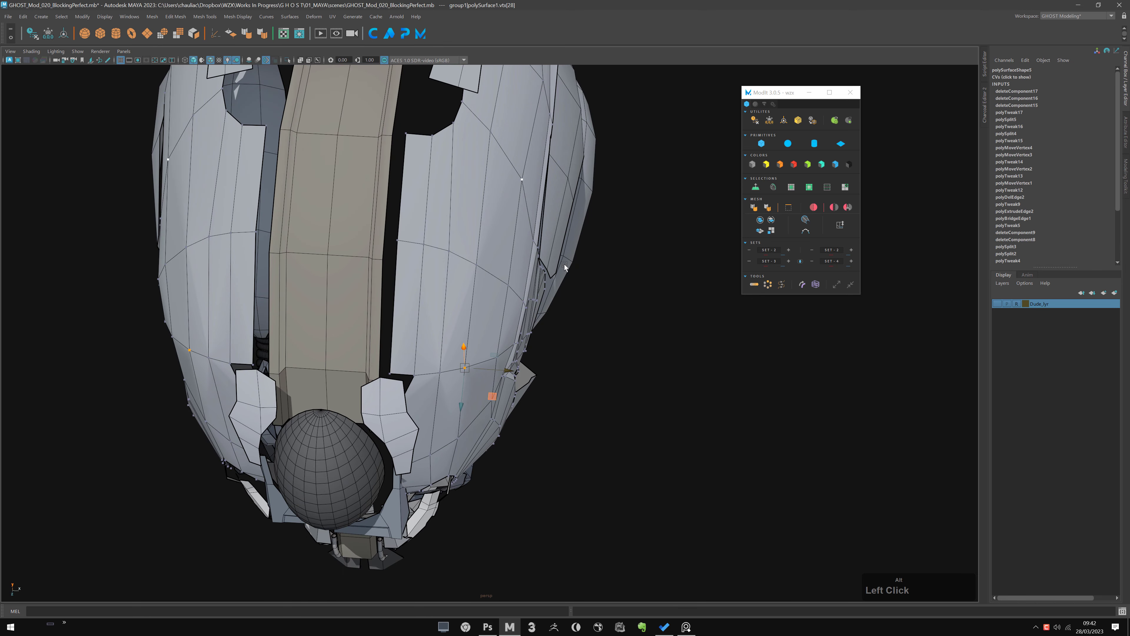
left_click_drag(568, 263, 512, 236, "alt")
key("F8")
- Select the main cranial shell, nudge it slightly sideways with the Move tool and clear the selection
right_click_drag(565, 367, 525, 401, "alt")
left_click_drag(534, 472, 515, 444, "alt")
left_click(566, 524)
left_click_drag(435, 424, 486, 245, "alt")
left_click(510, 251)
key("w")
middle_click_drag(498, 197, 491, 197)
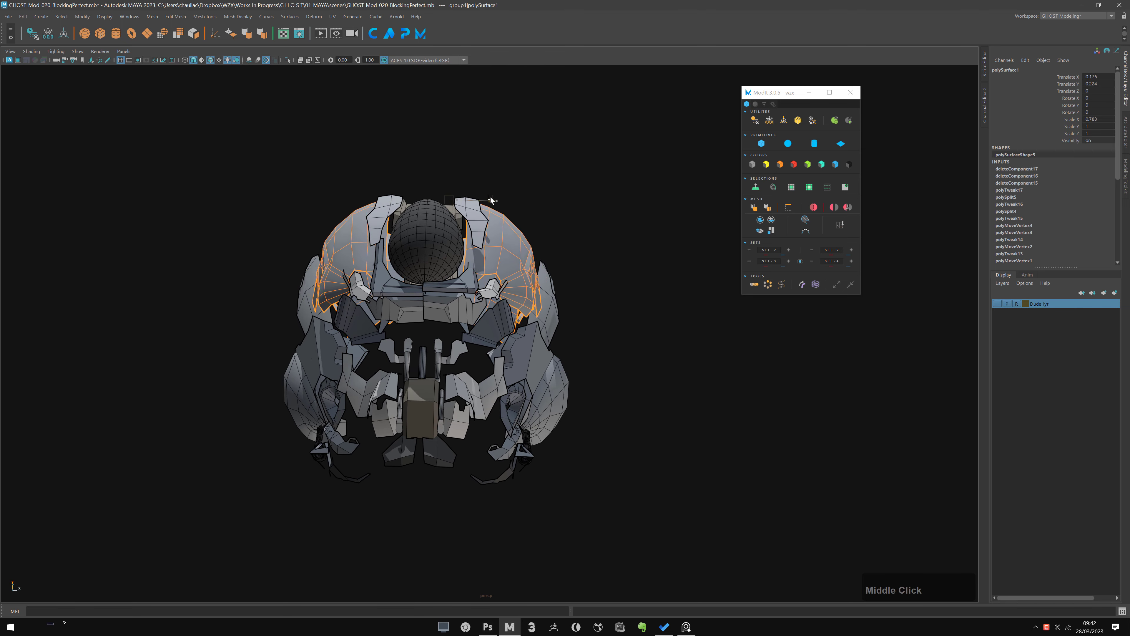
left_click(588, 248)
- Examine the whole head in a three-quarter side view like the one in the concept art
left_click_drag(588, 248, 540, 260, "alt")
mouse_move(540, 260)
middle_mouse_down("alt")
mouse_move(550, 265)
mouse_move(533, 264)
middle_mouse_up("alt")
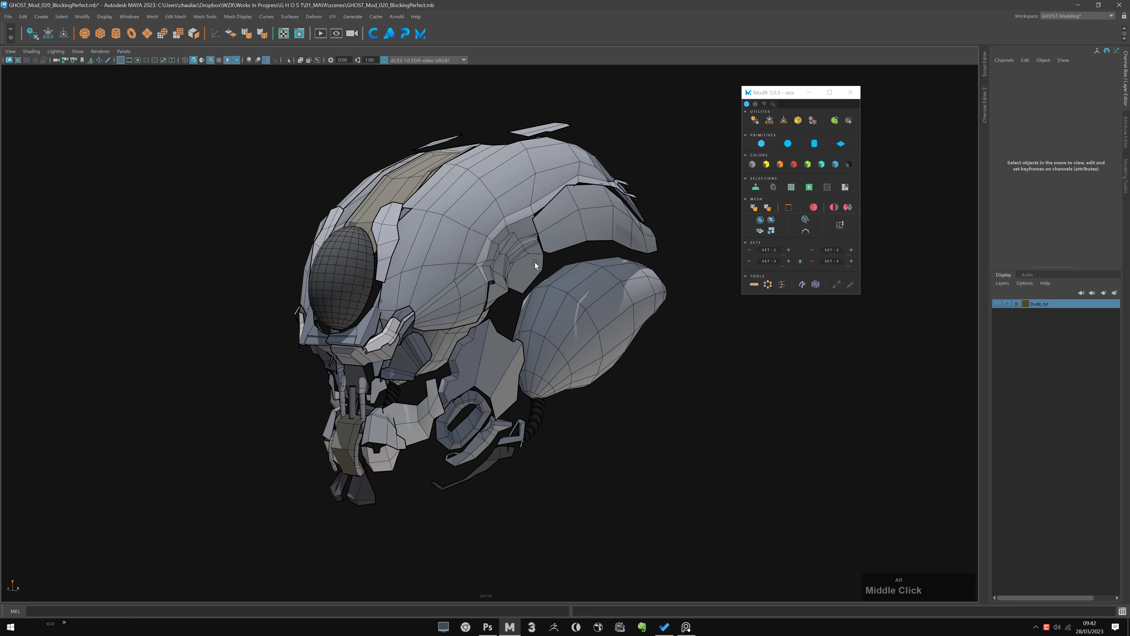
right_click_drag(533, 263, 552, 277, "alt")
left_click_drag(552, 277, 555, 283, "alt")
middle_click_drag(555, 283, 544, 300, "alt")
right_click_drag(545, 301, 543, 314, "alt")
middle_click_drag(532, 308, 543, 305, "alt")
left_click_drag(543, 305, 536, 303, "alt")
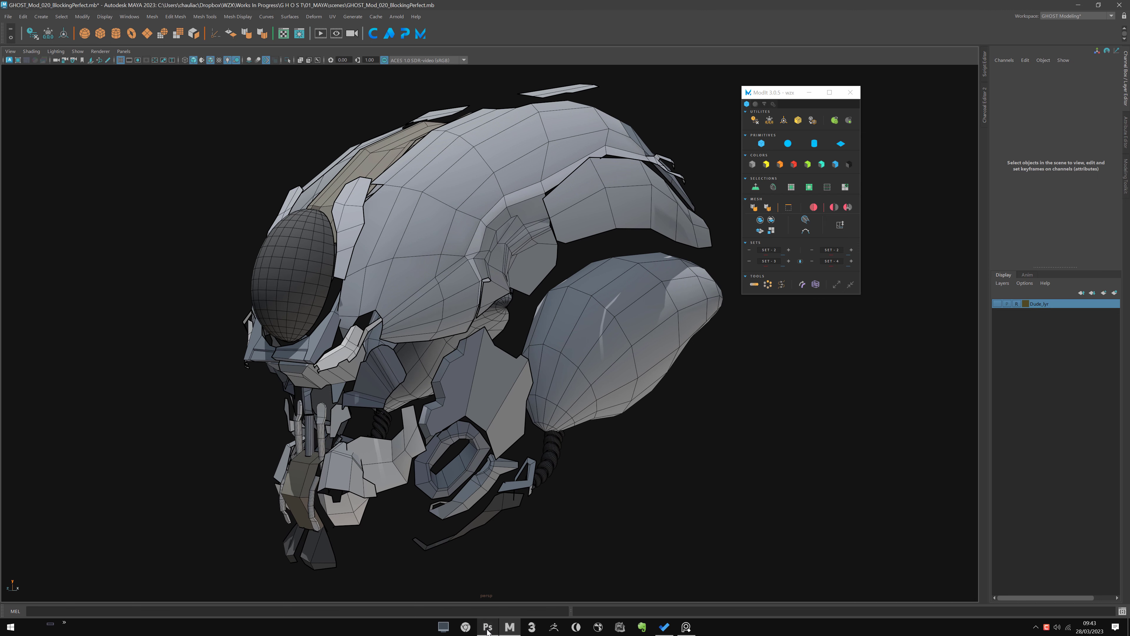
- Switch to Photoshop and compare the head image with and without the Calque 2 paint-over layer
left_click(488, 627)
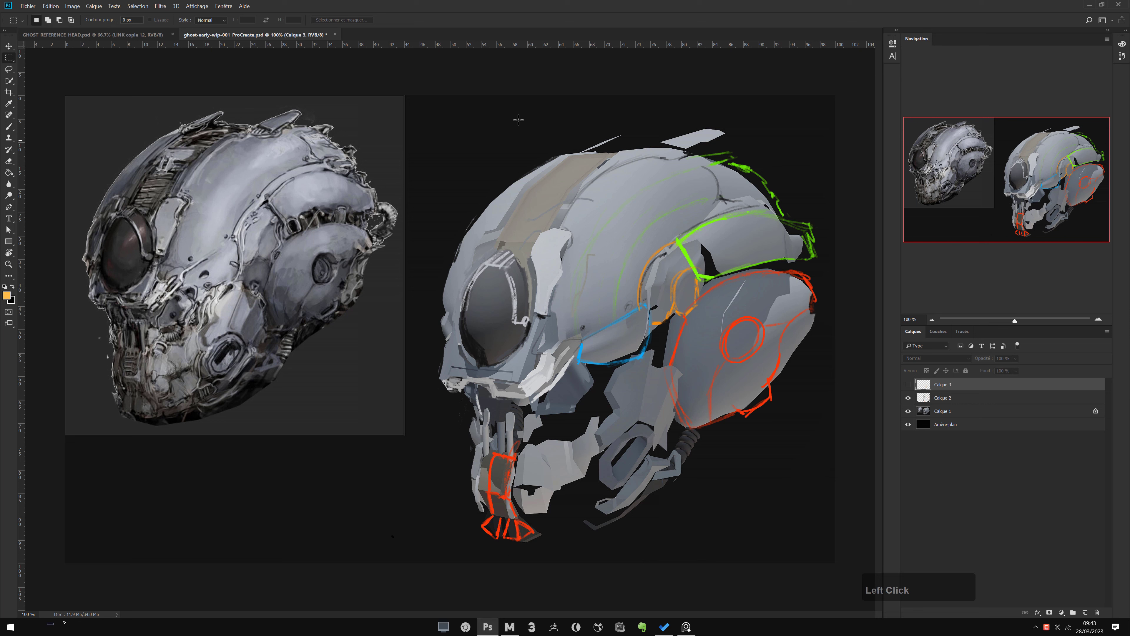
left_click(908, 401)
left_click(907, 401)
left_click(908, 400)
left_click(908, 401)
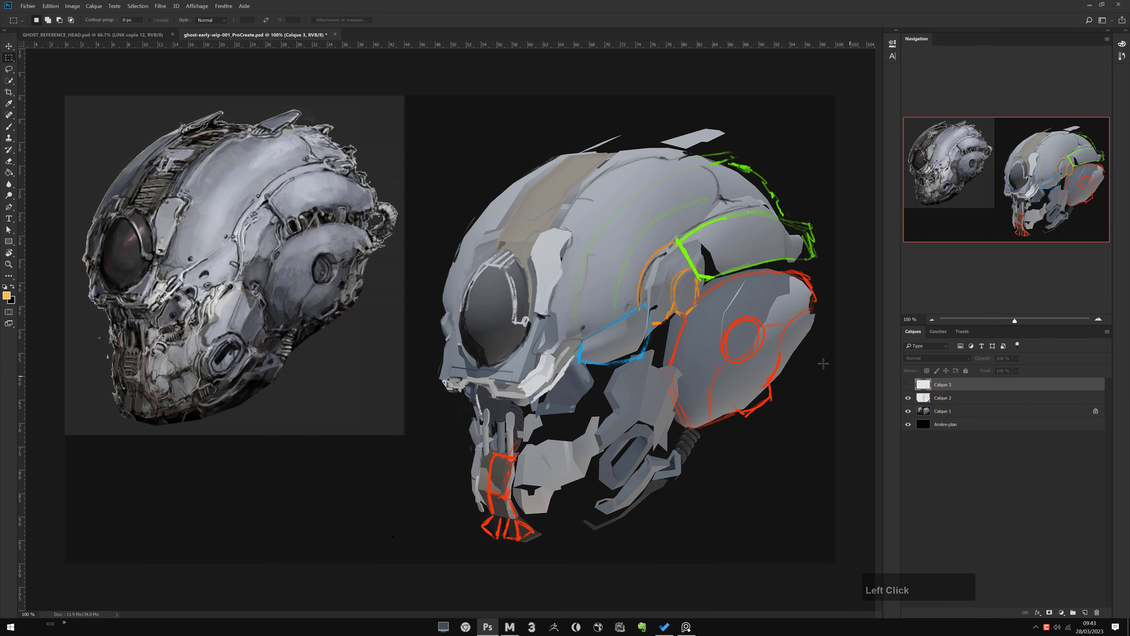
- Close ghost-early-wip-001_ProCreate.psd and hide the Calque 5 and Calque 4 overlay layers in GHOST_REFERENCE_HEAD.psd
left_click(335, 34)
left_click(616, 234)
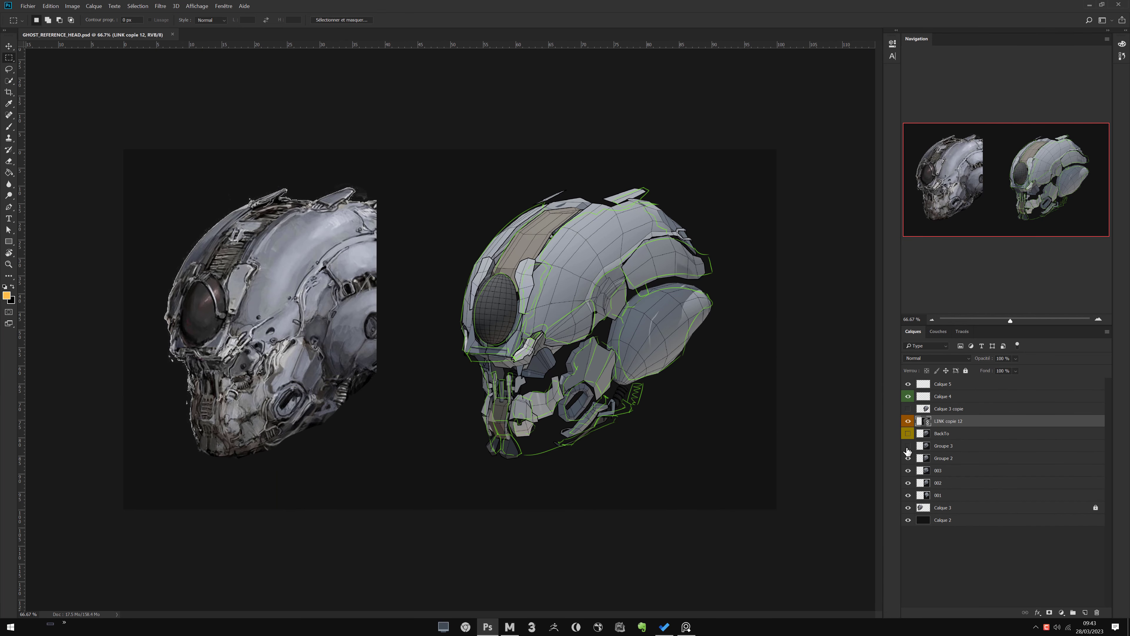
left_click(908, 397)
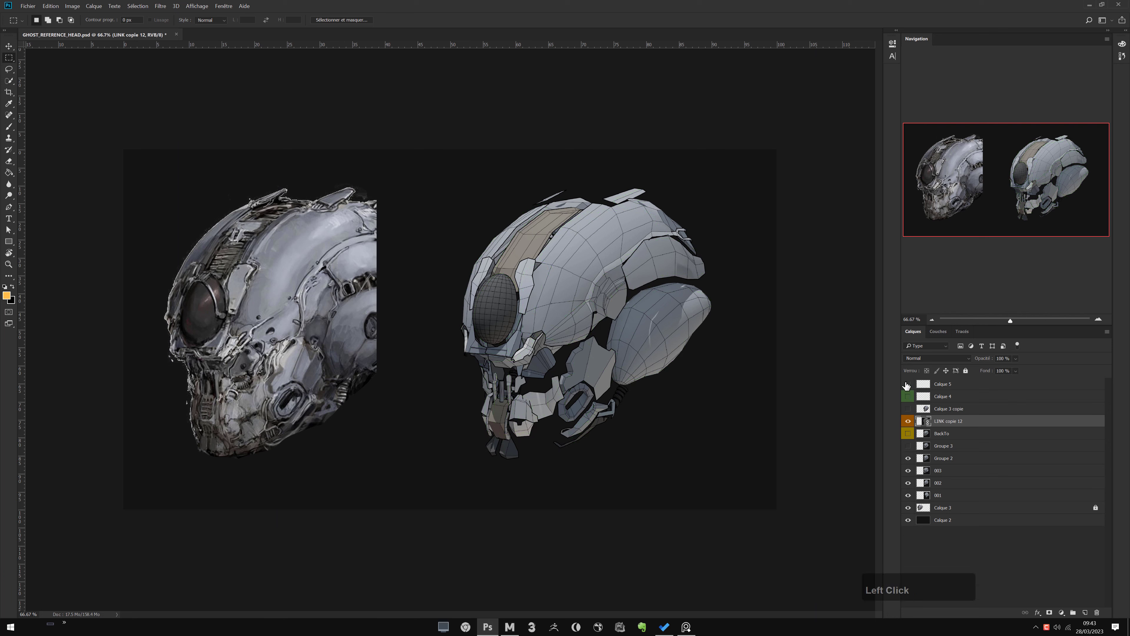
- Toggle the visibility of LINK copie 12 and the layer below to identify which blocking version each shows
left_click(908, 421)
left_click(908, 421)
left_click(908, 429)
left_click(908, 430)
left_click(909, 422)
left_click(909, 422)
- Duplicate LINK copie 12, merge the original into a flat layer and hide the duplicate
left_click_drag(990, 426, 1084, 613)
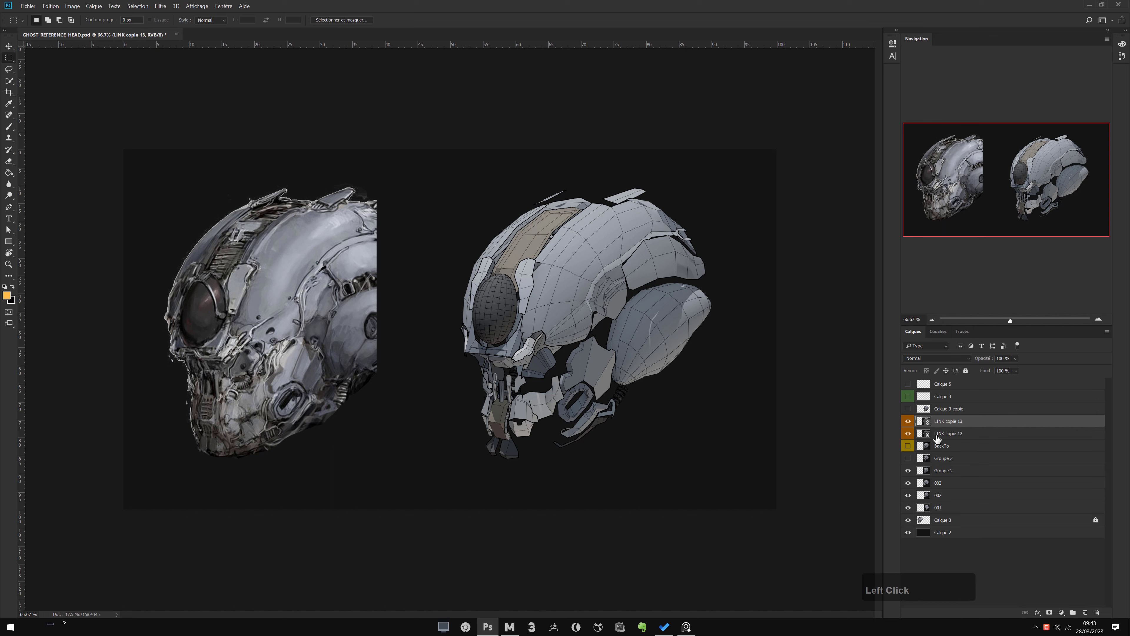
left_click(950, 435)
key("ctrl+e")
left_click(908, 420)
- Give the merged Groupe 4 layer the yellow (Jaune) colour label and remove the label from BackTo
right_click(910, 432)
left_click(933, 479)
right_click(908, 446)
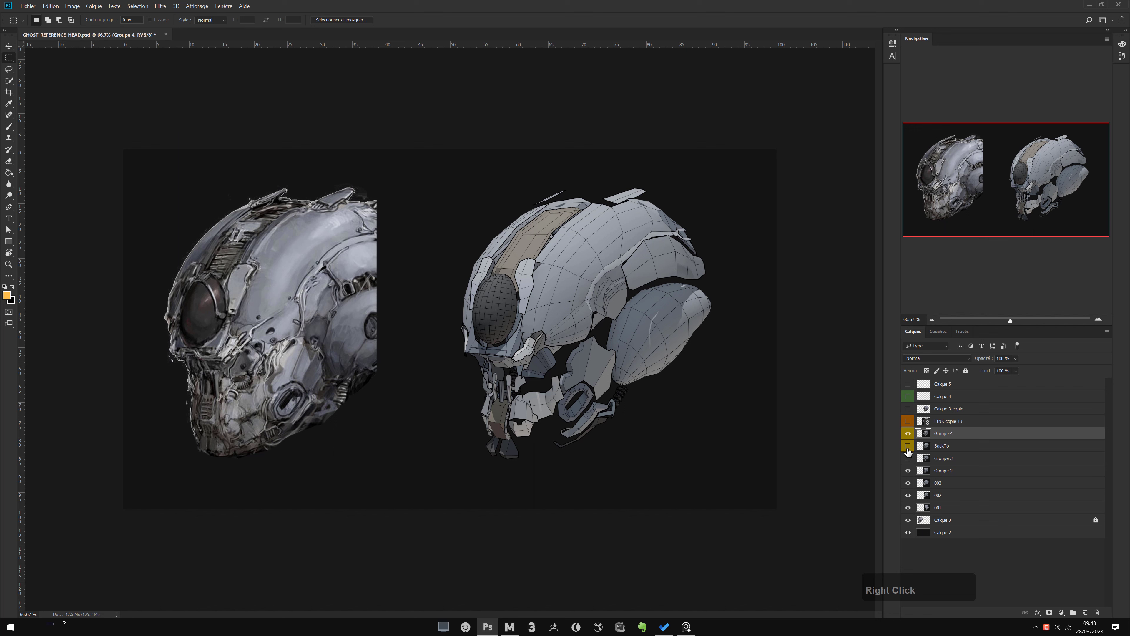
left_click(926, 472)
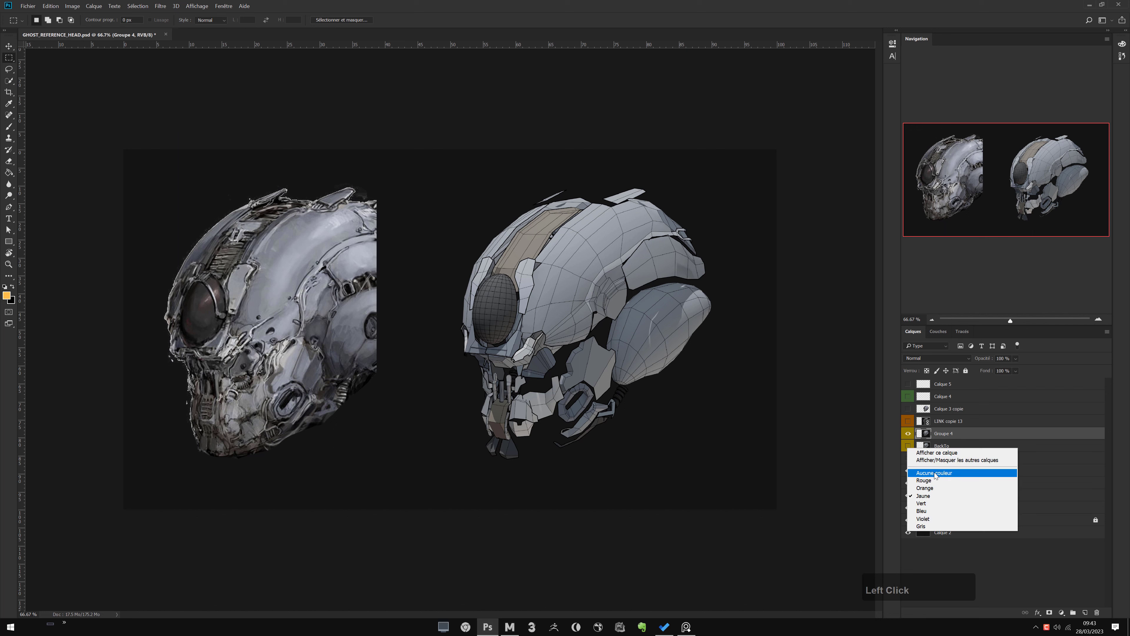
- Hide Groupe 4 and toggle Groupe 2 to compare the two earlier blocking stages
left_click(909, 434)
left_click(908, 471)
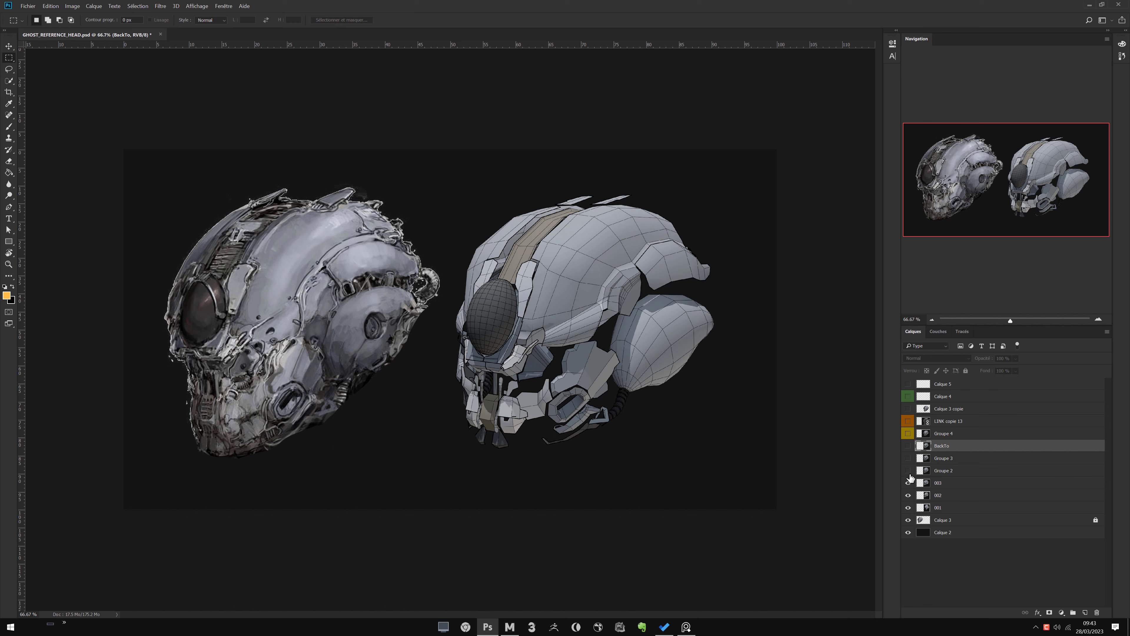
left_click(908, 471)
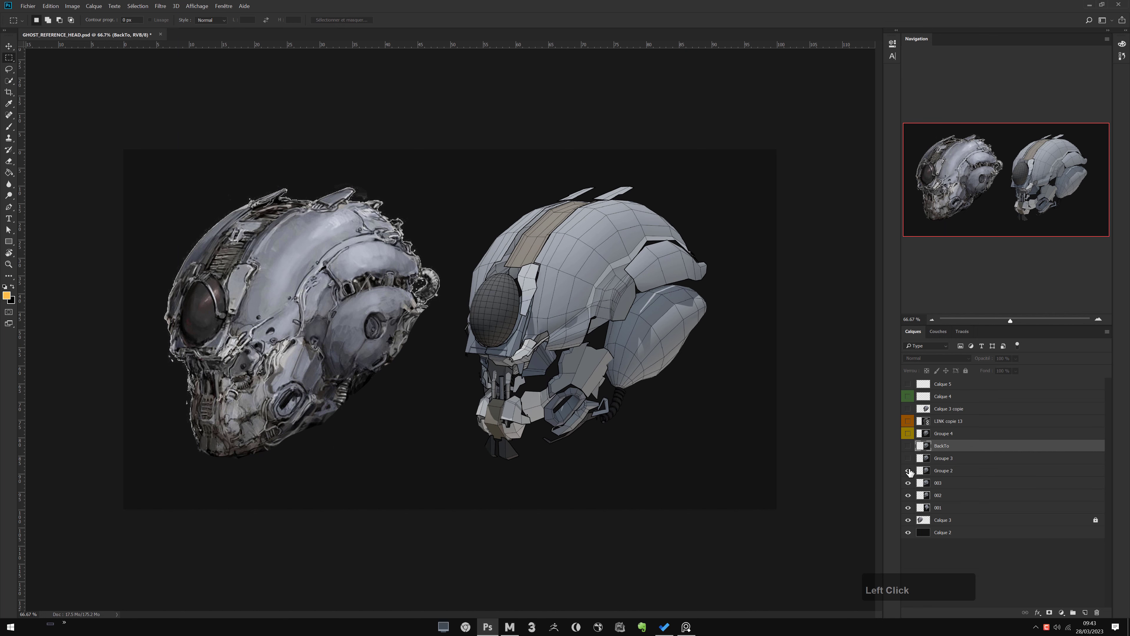
left_click(909, 472)
left_click(909, 472)
left_click(908, 471)
left_click(909, 472)
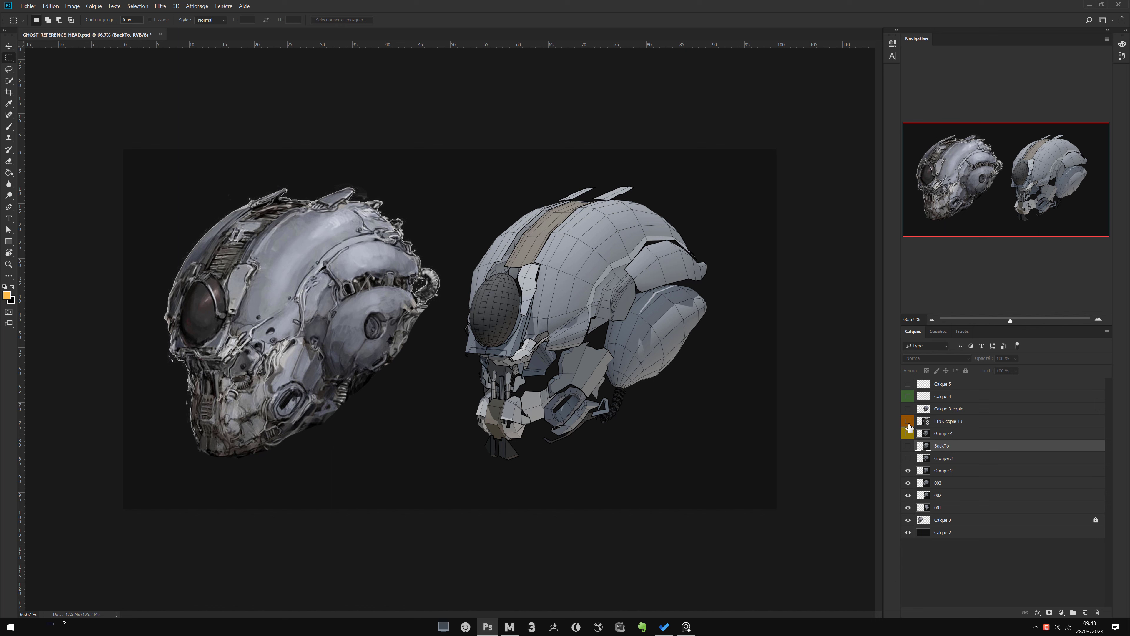
- Toggle LINK copie 13 to compare the current blocking with the earlier version in Groupe 2
left_click(909, 421)
left_click(908, 422)
left_click(908, 422)
left_click(908, 422)
left_click(908, 422)
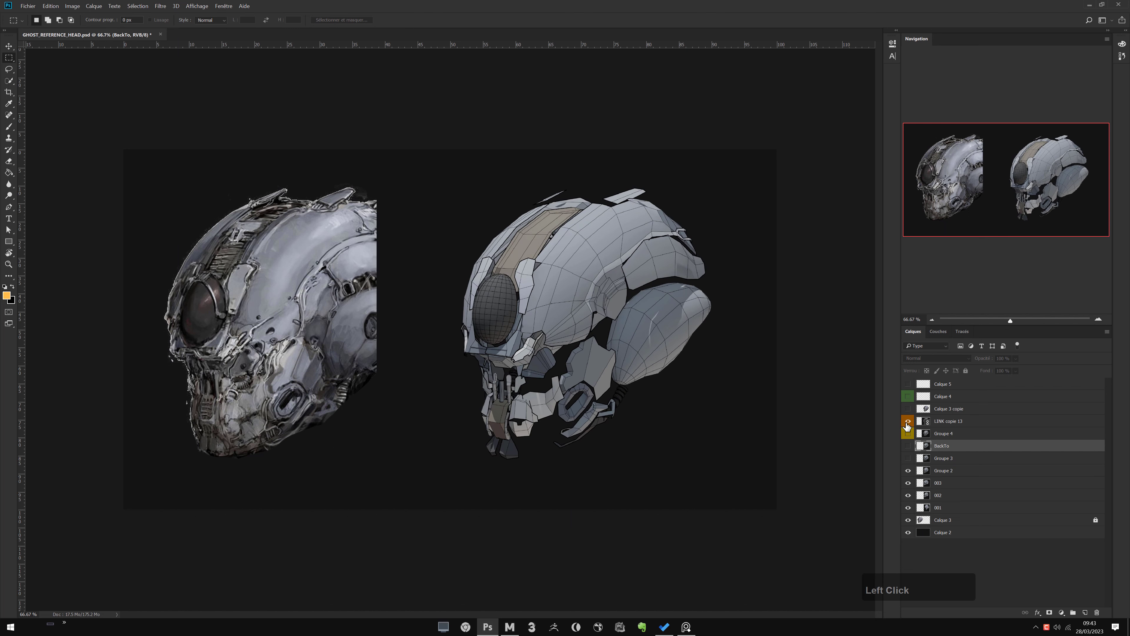
left_click(907, 424)
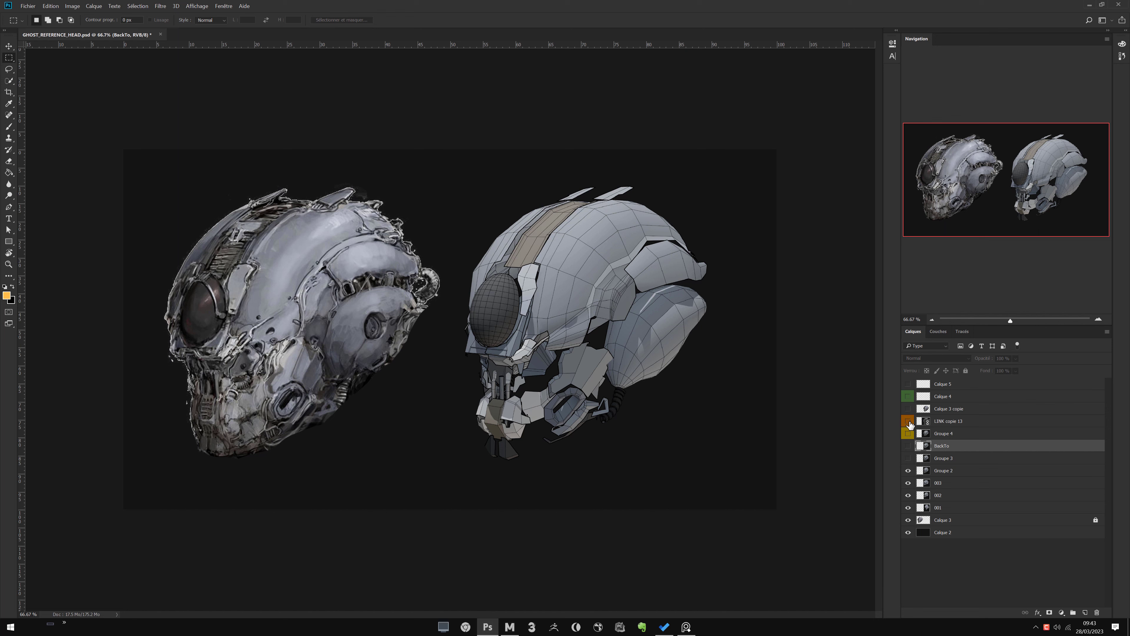
left_click(908, 422)
left_click(908, 422)
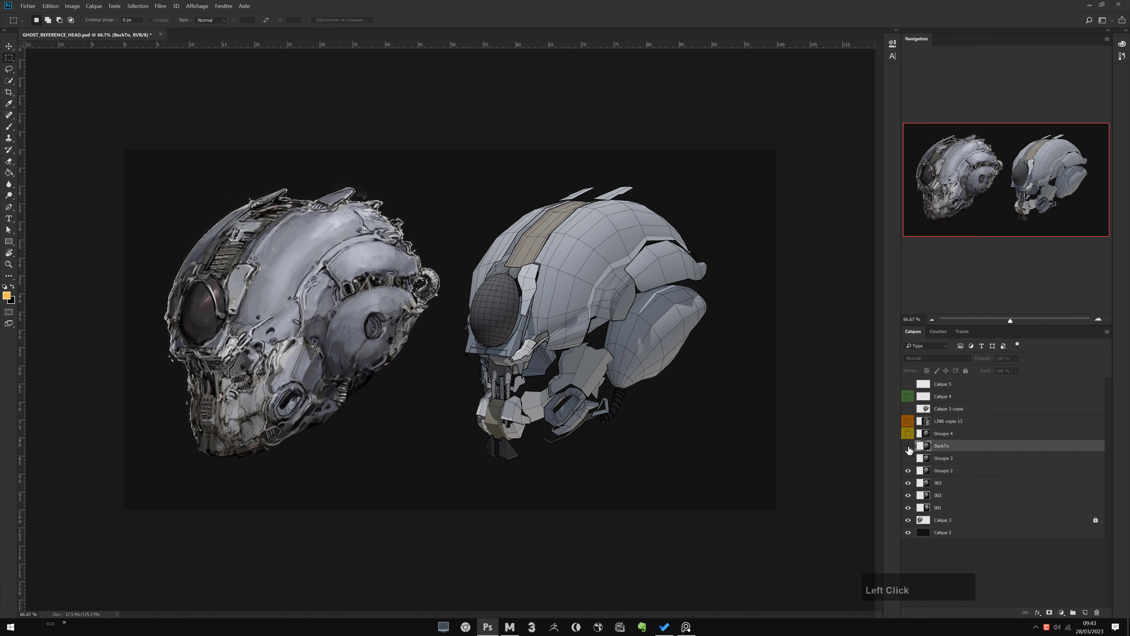
- Delete the part of Groupe 4 that covers the back of the concept-art head
left_click(907, 435)
left_click(907, 435)
left_click(929, 435)
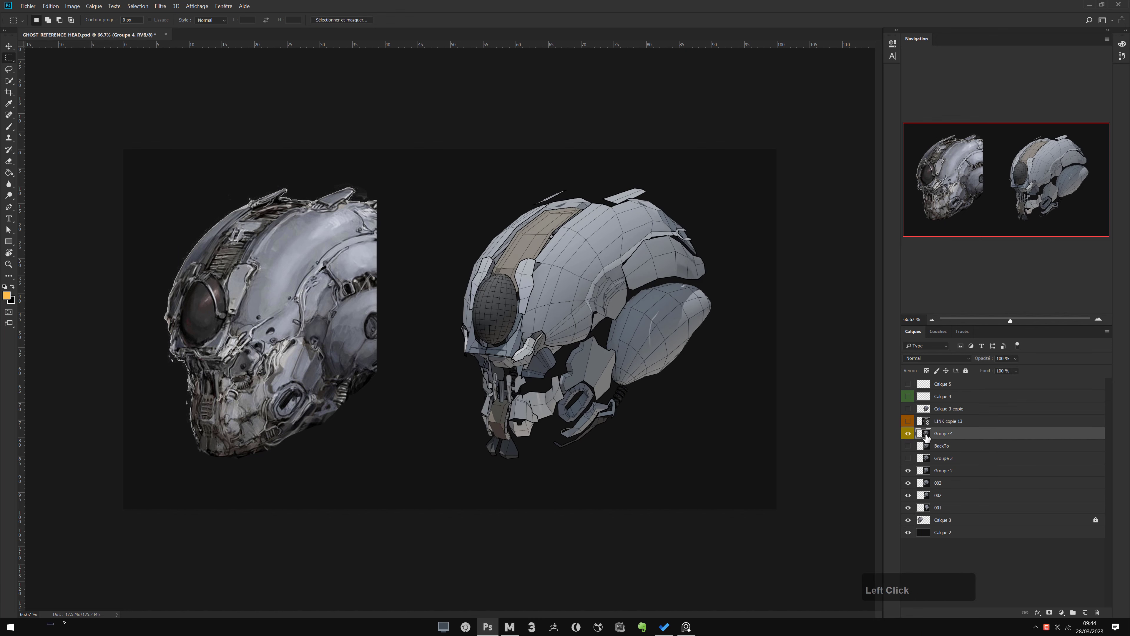
left_click_drag(316, 149, 455, 529)
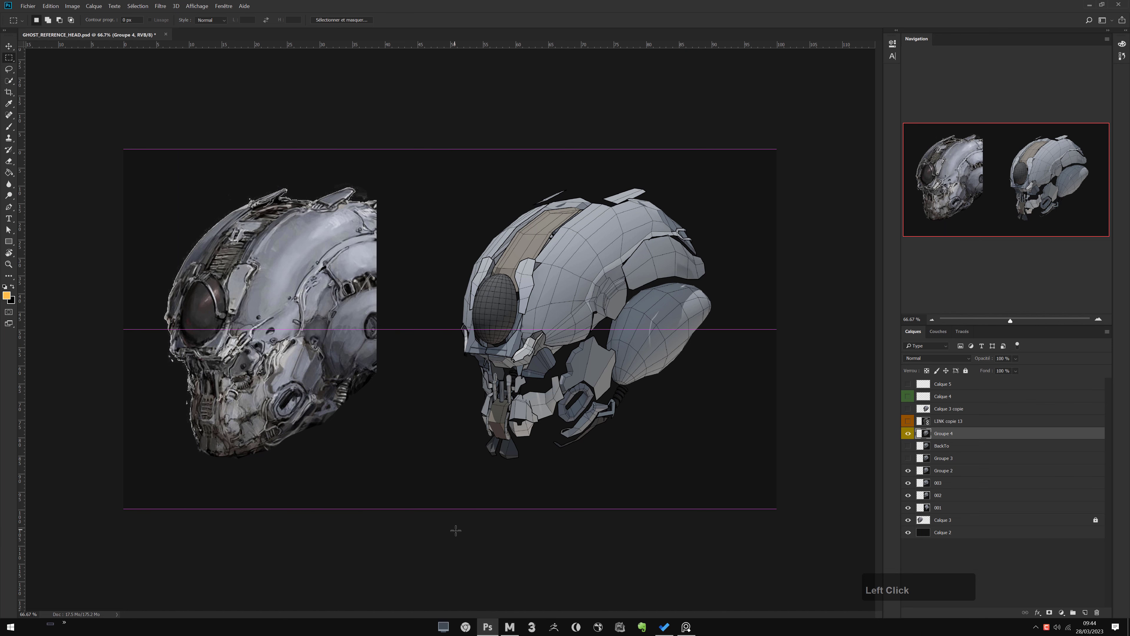
key("Delete")
key("ctrl+d")
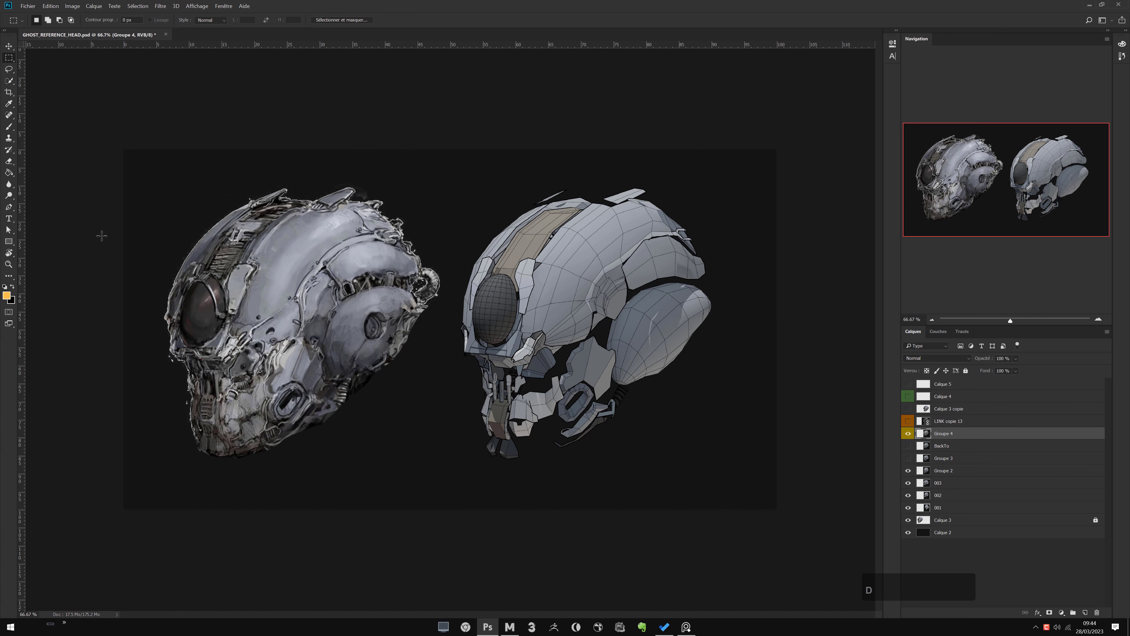
- Toggle Groupe 4 repeatedly to compare the overall shapes of the current blocking with Groupe 2
left_click(9, 46)
left_click(910, 434)
left_click(909, 433)
left_click(909, 433)
left_click(909, 434)
left_click(909, 434)
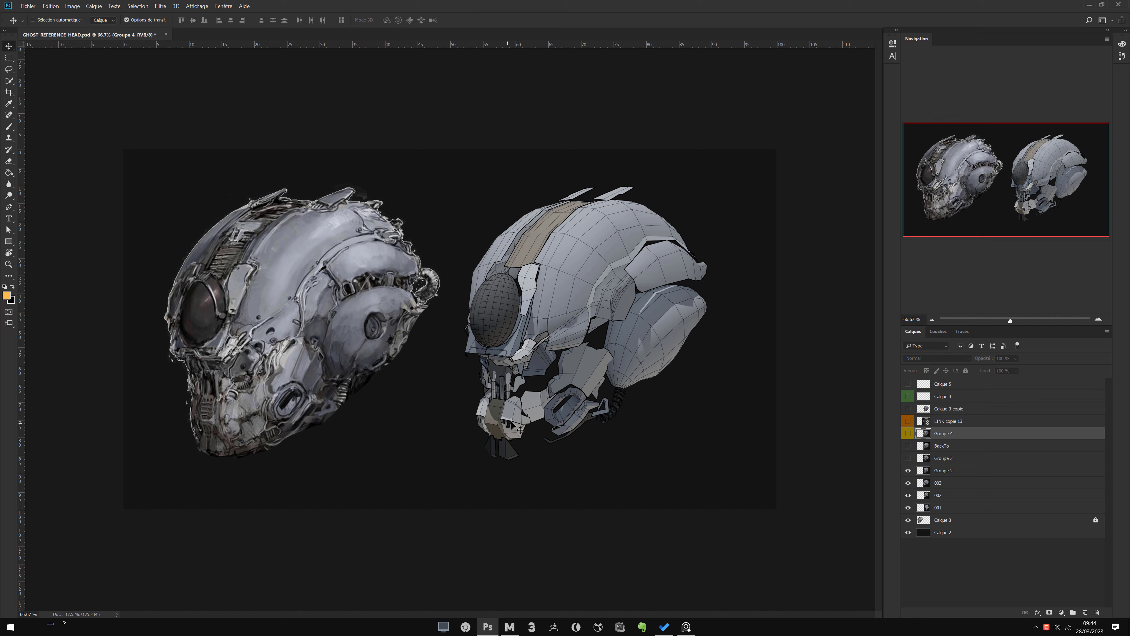
left_click(908, 433)
left_click(909, 433)
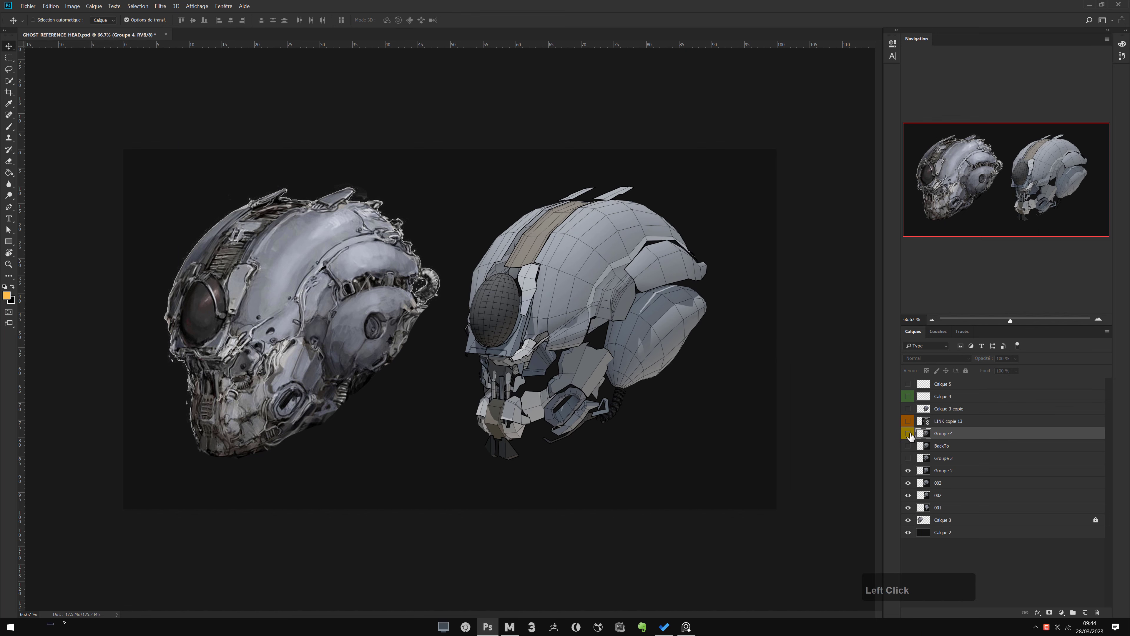
left_click(908, 434)
left_click(908, 433)
left_click(908, 434)
left_click(909, 433)
left_click(909, 434)
left_click(908, 433)
left_click(909, 434)
left_click(909, 434)
left_click(908, 434)
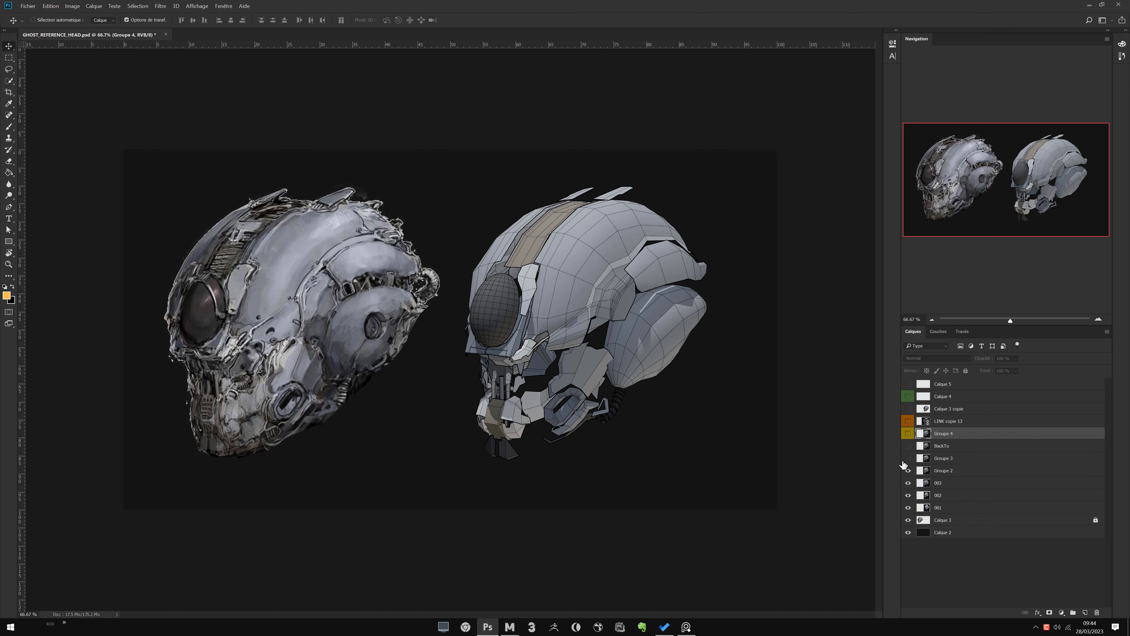
left_click(909, 434)
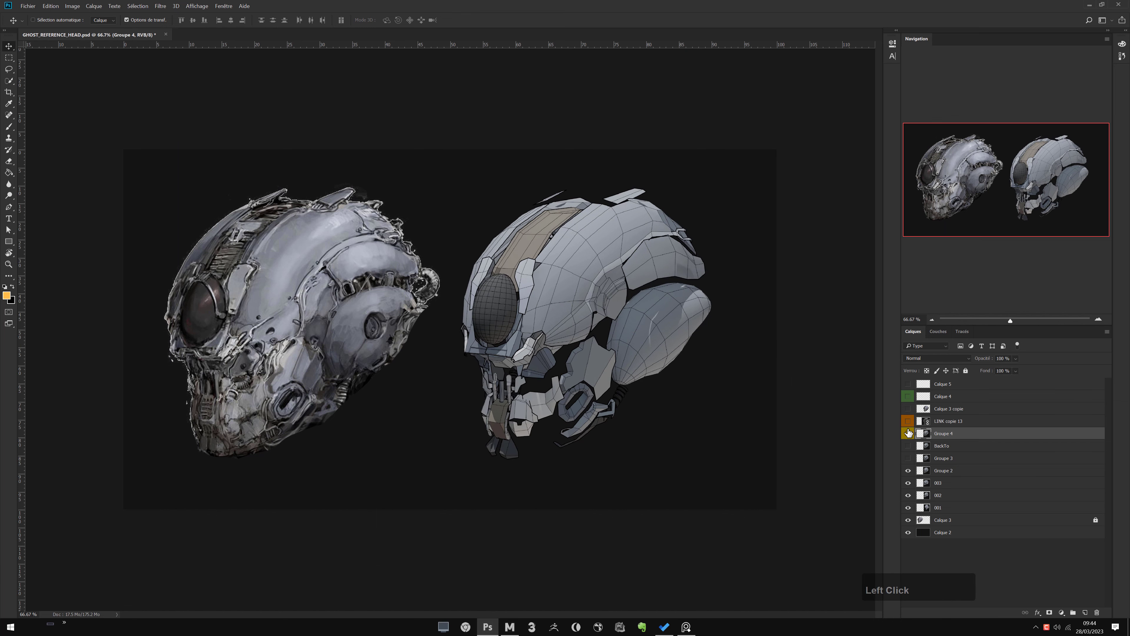
- Compare the head's rear volume between the blocking versions by toggling LINK copie 13 and Groupe 4
left_click(908, 423)
left_click(908, 423)
left_click(907, 433)
left_click(907, 432)
left_click(908, 434)
left_click(909, 434)
left_click(908, 433)
left_click(908, 433)
left_click(908, 433)
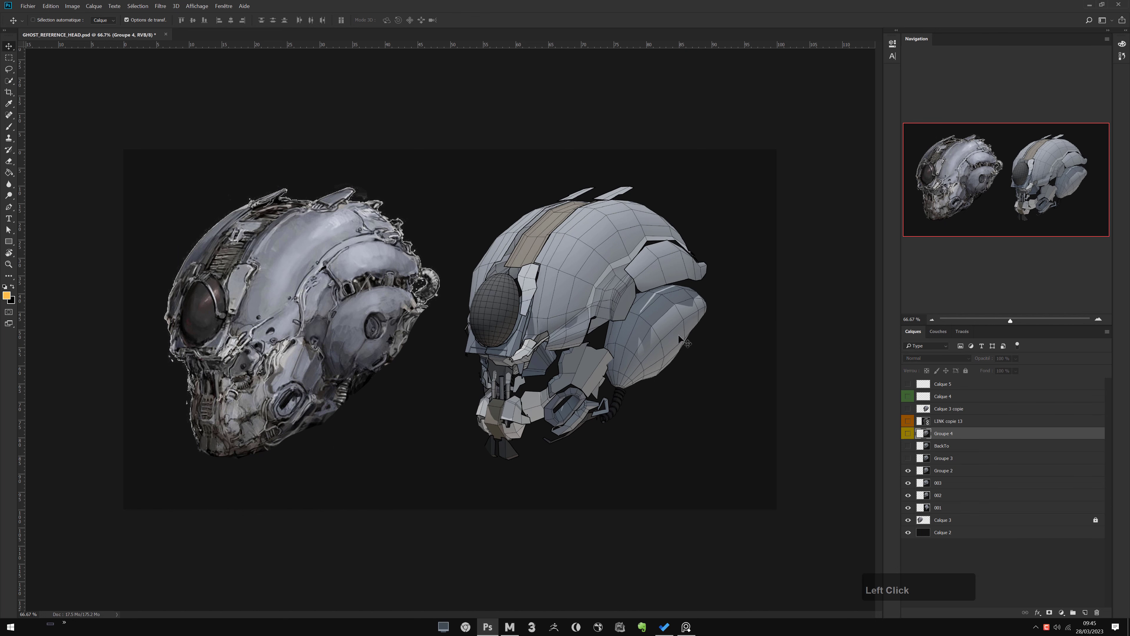
- Compare the jaw and chin plates of the current and earlier blocking by toggling Groupe 4
left_click(908, 434)
left_click(908, 433)
left_click(909, 433)
left_click(909, 434)
left_click(909, 434)
left_click(909, 433)
left_click(908, 433)
left_click(909, 433)
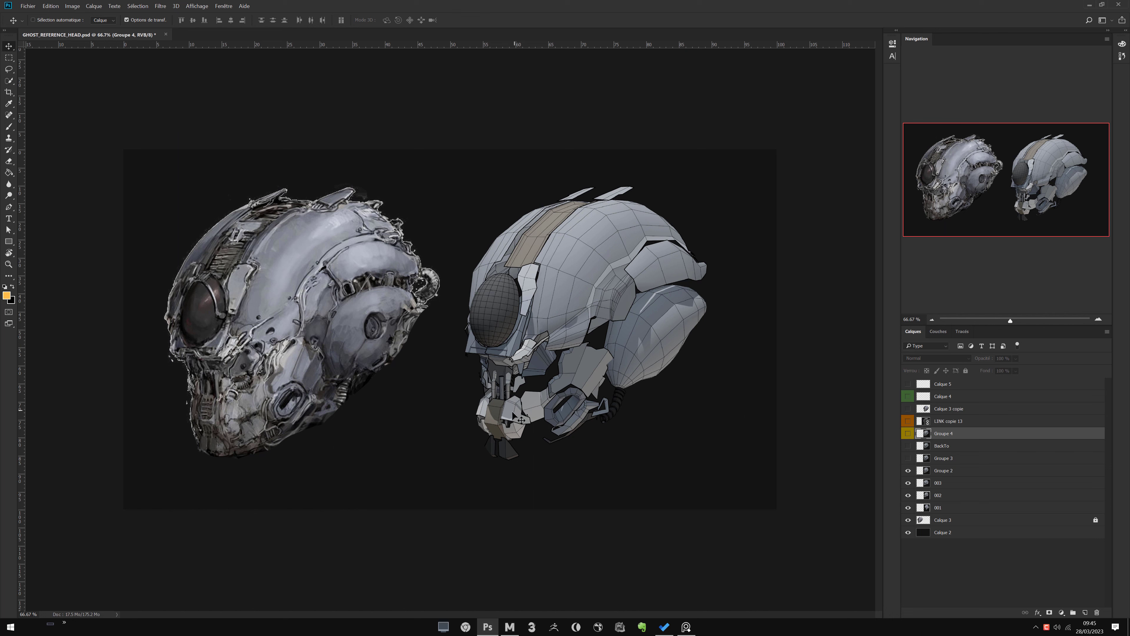
left_click(908, 433)
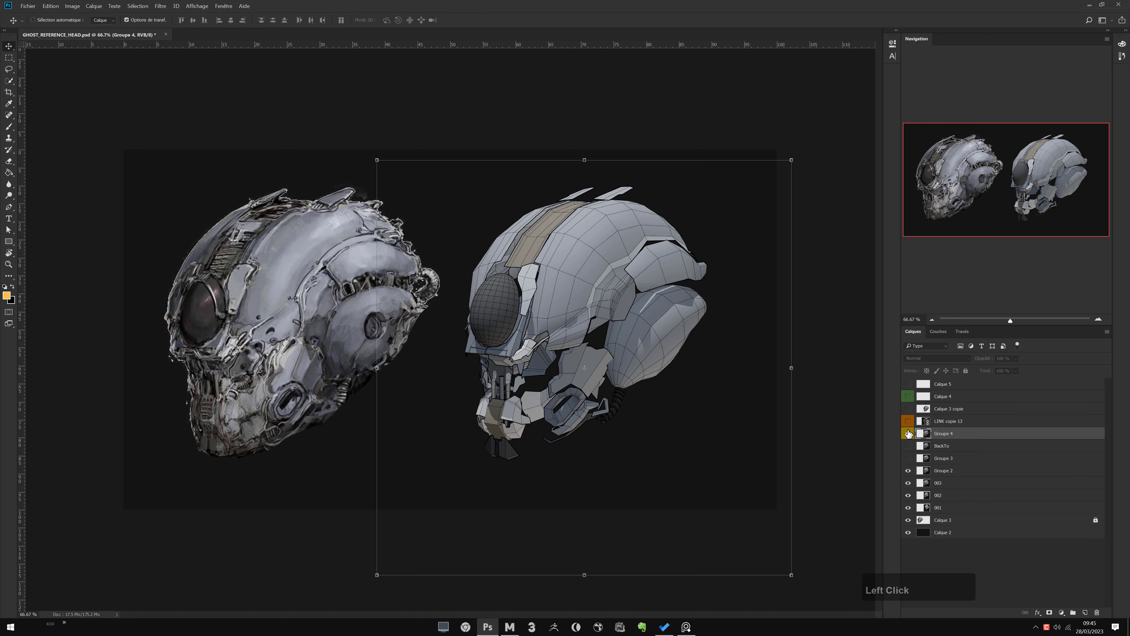
left_click(908, 434)
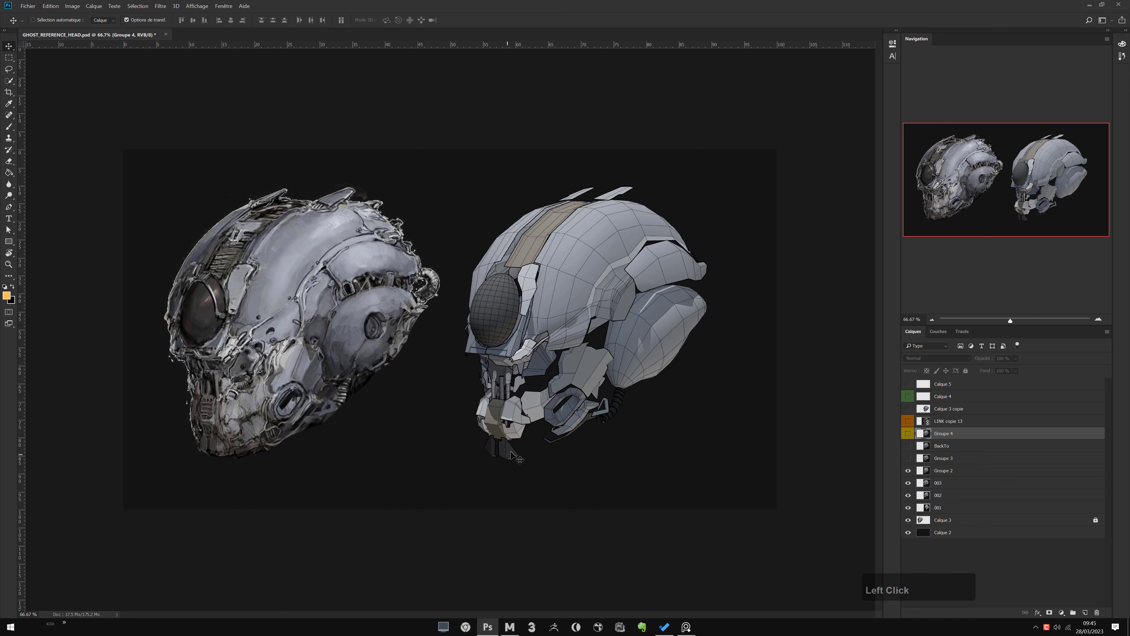
left_click(909, 433)
left_click(909, 433)
left_click(909, 437)
left_click(909, 437)
left_click(908, 437)
left_click(909, 437)
left_click(909, 436)
left_click(909, 436)
left_click(909, 436)
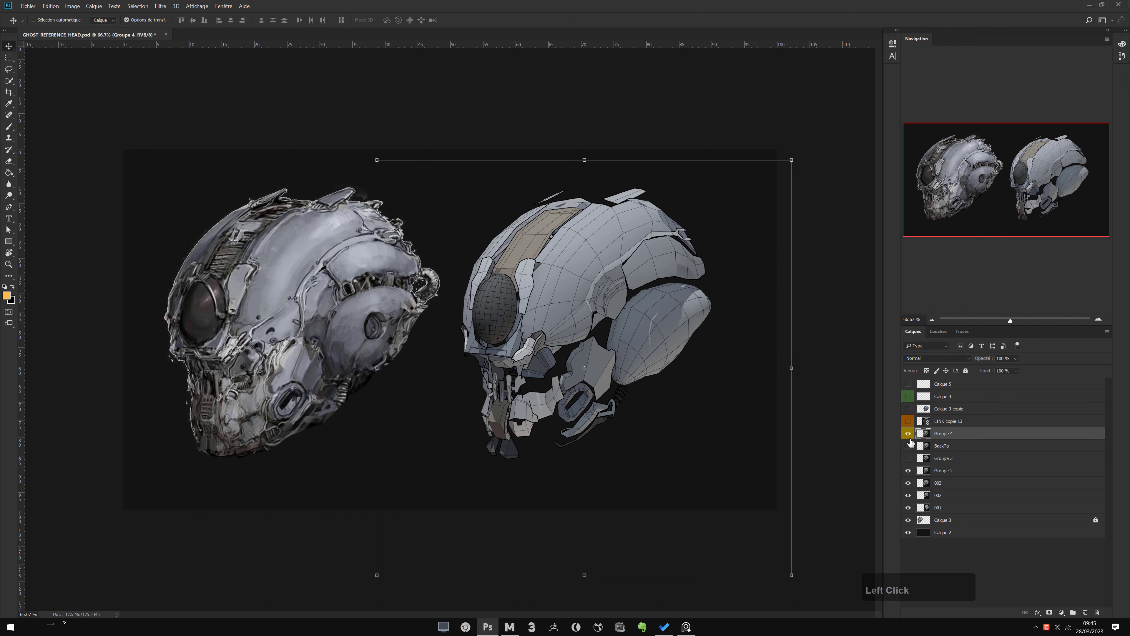
left_click(909, 436)
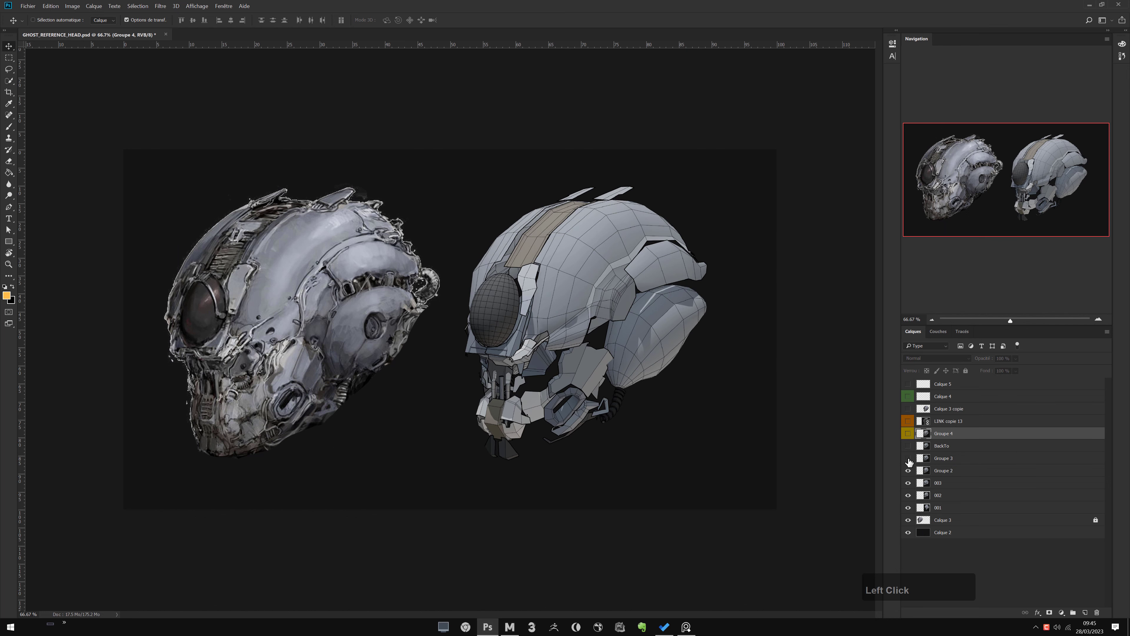
- Compare the blocking stages in Groupe 3, BackTo and Groupe 4 in sequence, leaving all three layers visible
left_click(908, 458)
left_click(909, 448)
left_click(909, 448)
left_click(909, 460)
left_click(909, 460)
left_click(909, 460)
left_click(910, 459)
left_click(909, 449)
left_click(909, 450)
left_click(909, 448)
left_click(909, 448)
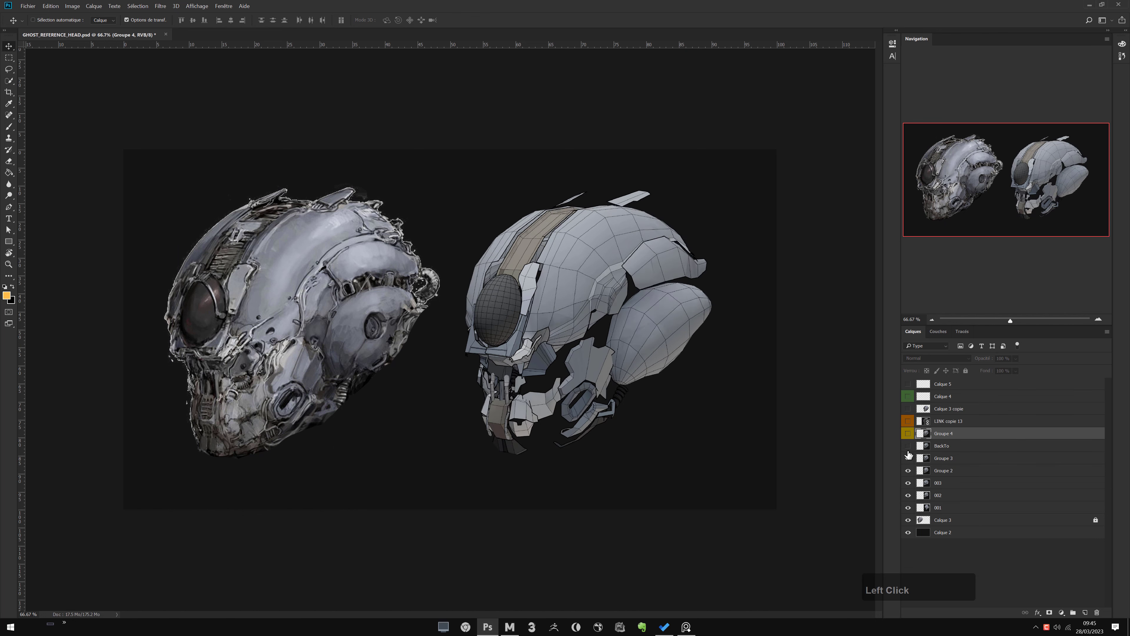
left_click(909, 448)
left_click(909, 434)
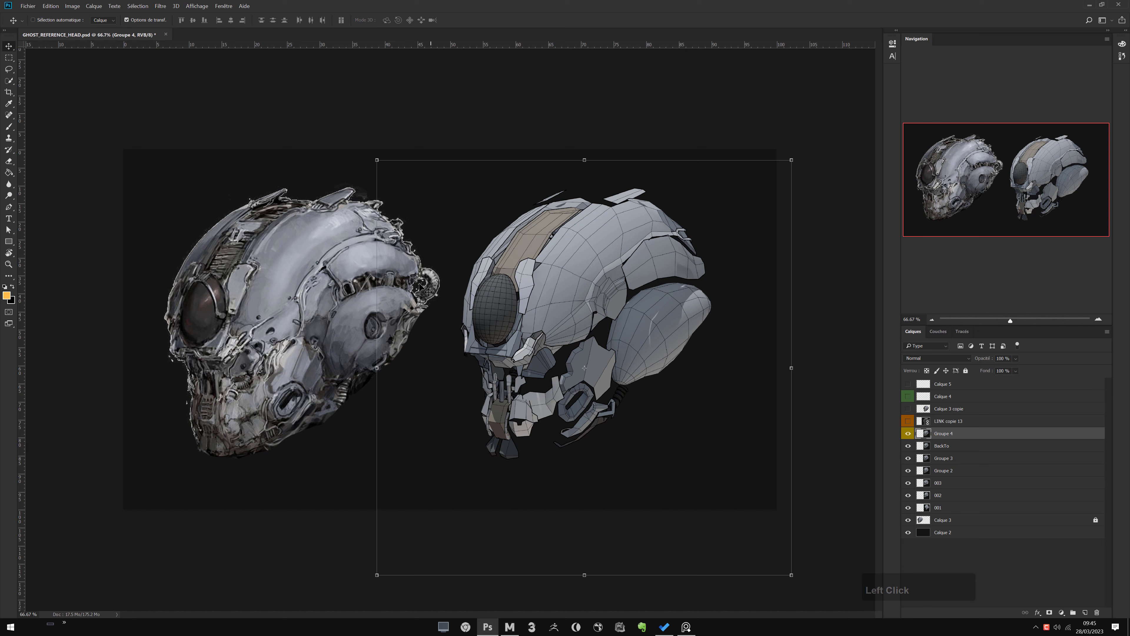
- Compare the current blocking with the concept art by repeatedly toggling the Calque 3 copie layer
left_click(906, 412)
left_click(906, 412)
left_click(906, 412)
left_click(906, 412)
left_click(906, 411)
left_click(907, 412)
left_click(906, 412)
left_click(907, 412)
left_click(907, 412)
left_click(907, 412)
left_click(907, 412)
left_click(907, 412)
left_click(907, 411)
left_click(907, 412)
left_click(907, 412)
left_click(907, 412)
left_click(907, 412)
left_click(906, 412)
- Check LINK copie 13, and compare the concept art overlay with the blocking again, leaving Calque 3 copie hidden
left_click(908, 421)
left_click(908, 421)
left_click(907, 412)
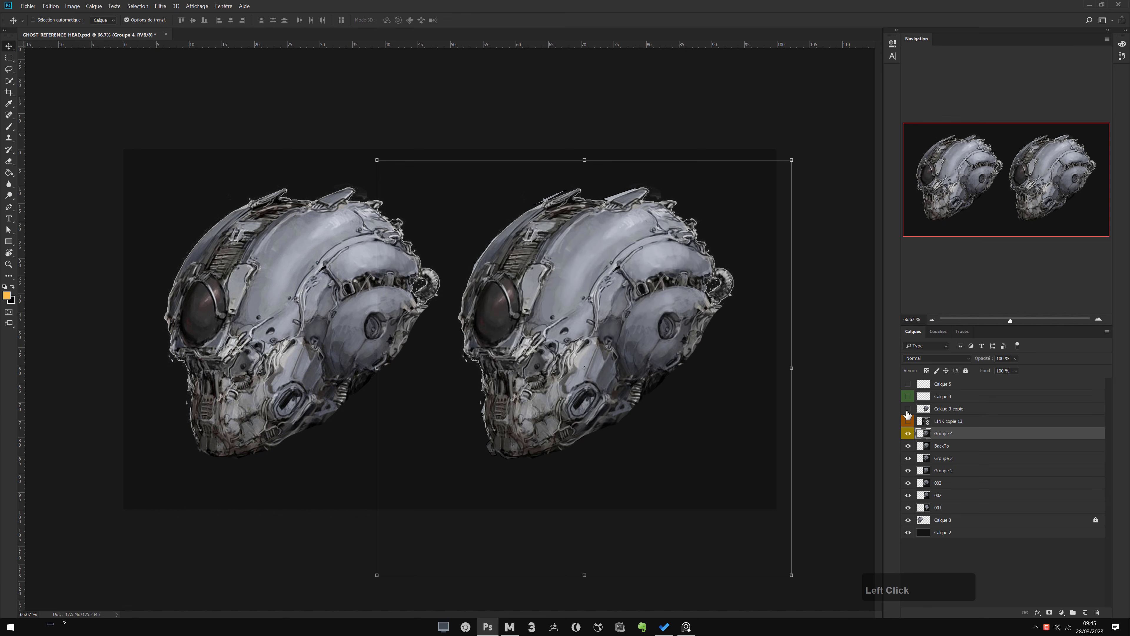
left_click(907, 413)
left_click(907, 413)
left_click(907, 413)
left_click(907, 412)
left_click(907, 413)
left_click(907, 413)
left_click(907, 412)
left_click(907, 412)
left_click(907, 413)
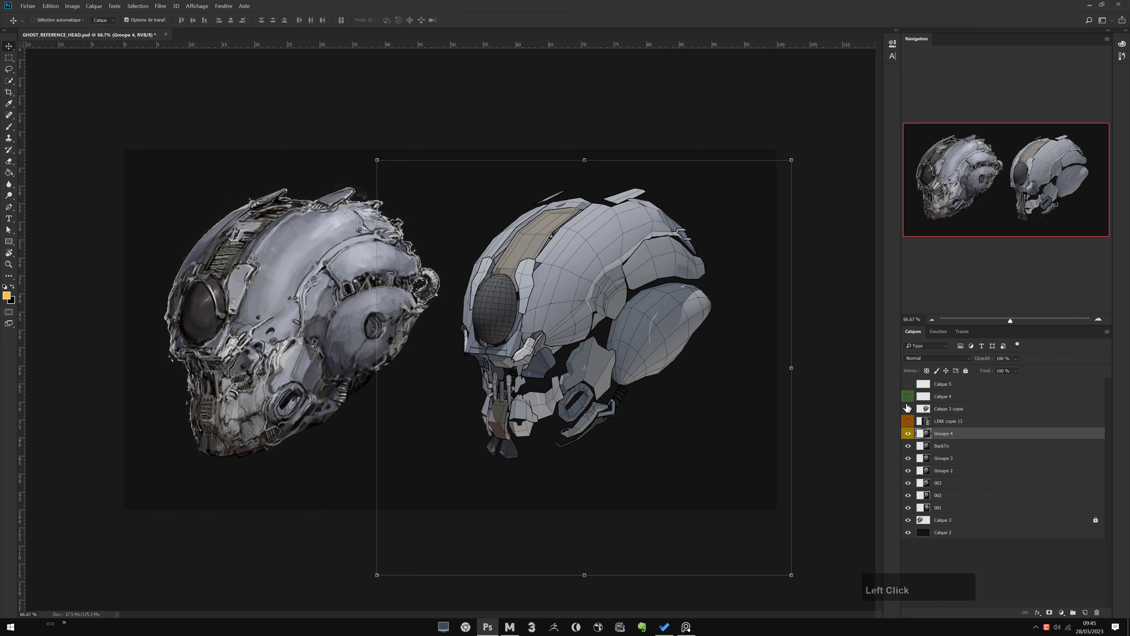
- Switch to Maya and examine the overall volumes of the complete skull blocking from several angles
left_click(508, 626)
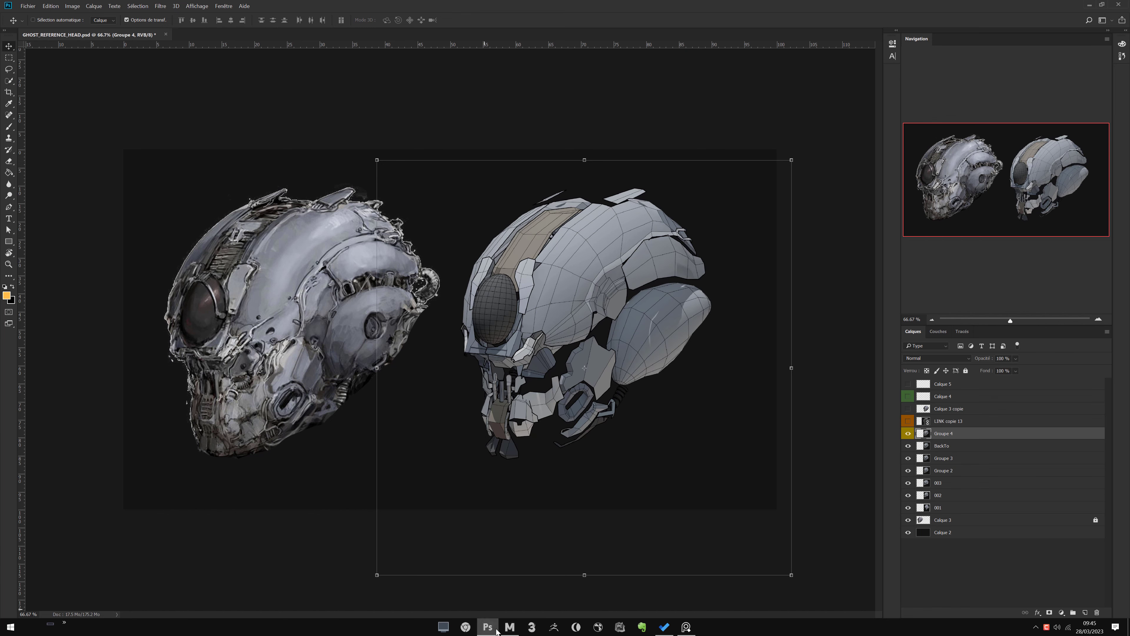
right_click_drag(543, 436, 454, 332, "alt")
mouse_move(454, 332)
left_mouse_down("alt")
mouse_move(484, 336)
mouse_move(432, 338)
mouse_move(448, 349)
left_mouse_up("alt")
right_click_drag(448, 348, 479, 358, "alt")
middle_click_drag(479, 358, 493, 357, "alt")
left_click_drag(493, 356, 489, 357, "alt")
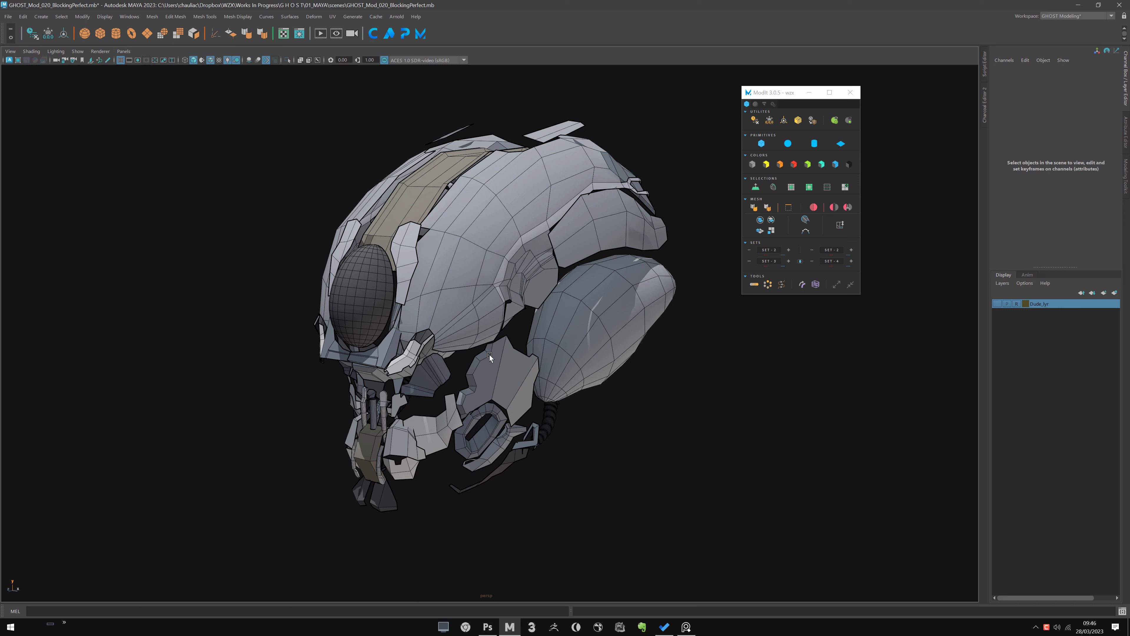
left_click(446, 283, "alt")
middle_click_drag(450, 282, 476, 285, "alt")
right_click_drag(476, 285, 500, 309, "alt")
- Select the large cranial shell, isolate it in the viewport and inspect its shape and topology
left_click(500, 310)
middle_click_drag(509, 276, 472, 330, "alt")
left_click_drag(472, 330, 438, 339, "alt")
middle_click_drag(454, 336, 505, 328, "alt")
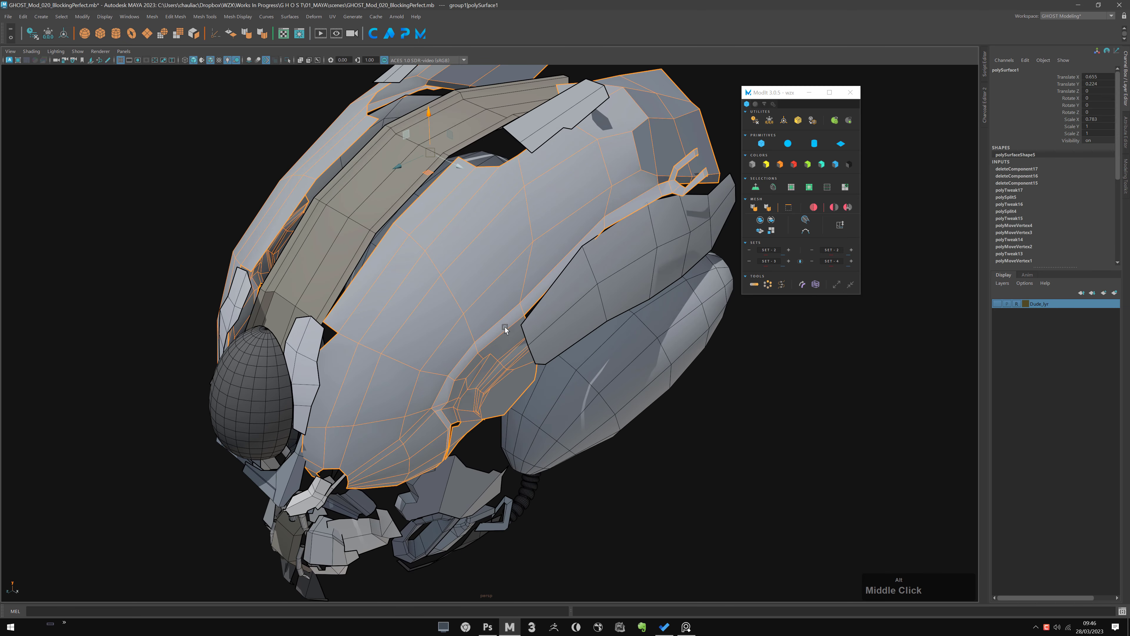
left_click_drag(505, 329, 474, 312, "alt")
right_click_drag(474, 311, 449, 288, "alt")
left_click_drag(449, 287, 497, 308, "alt")
right_click_drag(445, 307, 464, 322, "alt")
left_click_drag(463, 322, 474, 324, "alt")
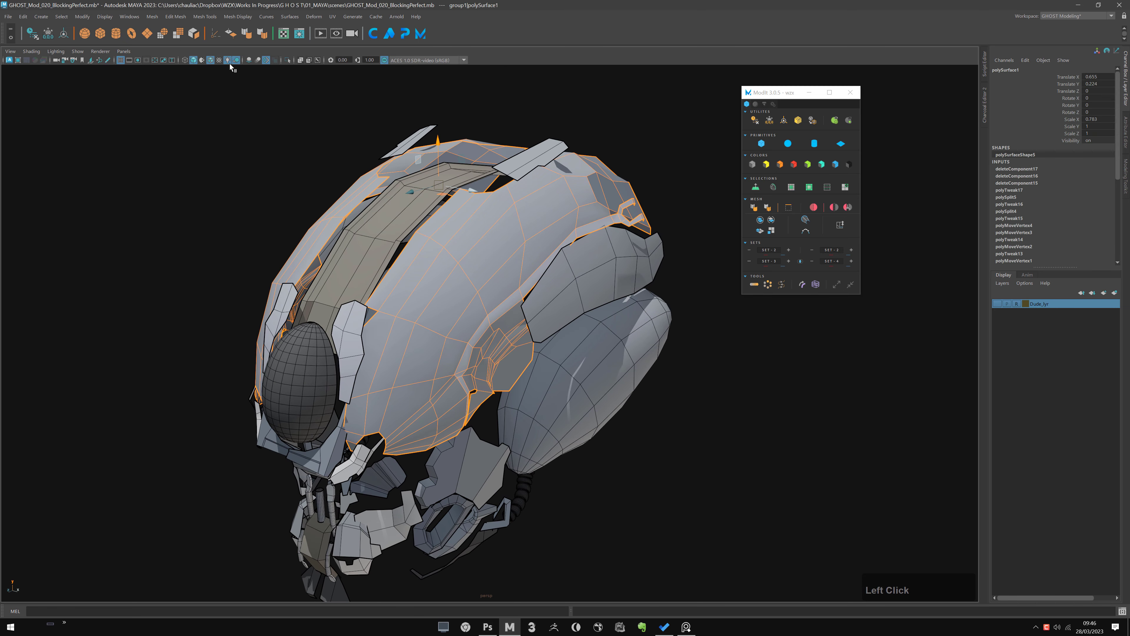
left_click(288, 60)
middle_click_drag(447, 308, 458, 313, "alt")
left_click_drag(458, 313, 441, 299, "alt")
right_click_drag(442, 299, 424, 290, "alt")
middle_click_drag(424, 290, 429, 273, "alt")
right_click_drag(429, 272, 486, 327, "alt")
middle_click_drag(486, 327, 467, 380, "alt")
- Bring up the concept art reference image and keep it on top of the Maya viewport beside the isolated shell
left_click(688, 627)
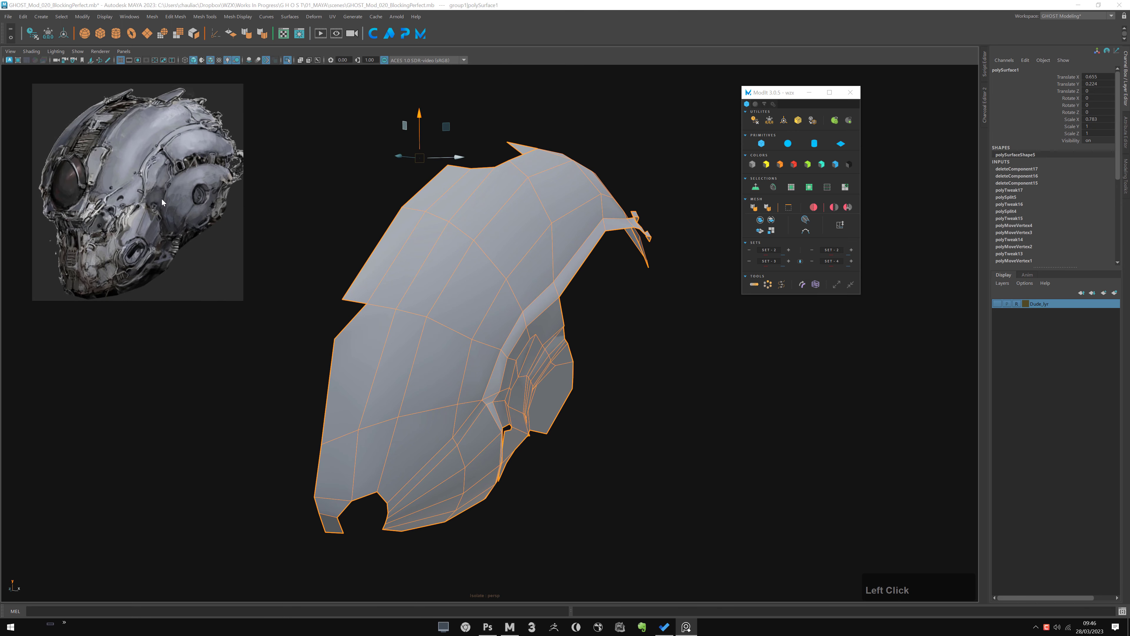
key("ctrl+shift+a")
left_click(318, 239)
left_click_drag(332, 247, 421, 299, "alt")
left_click(421, 299)
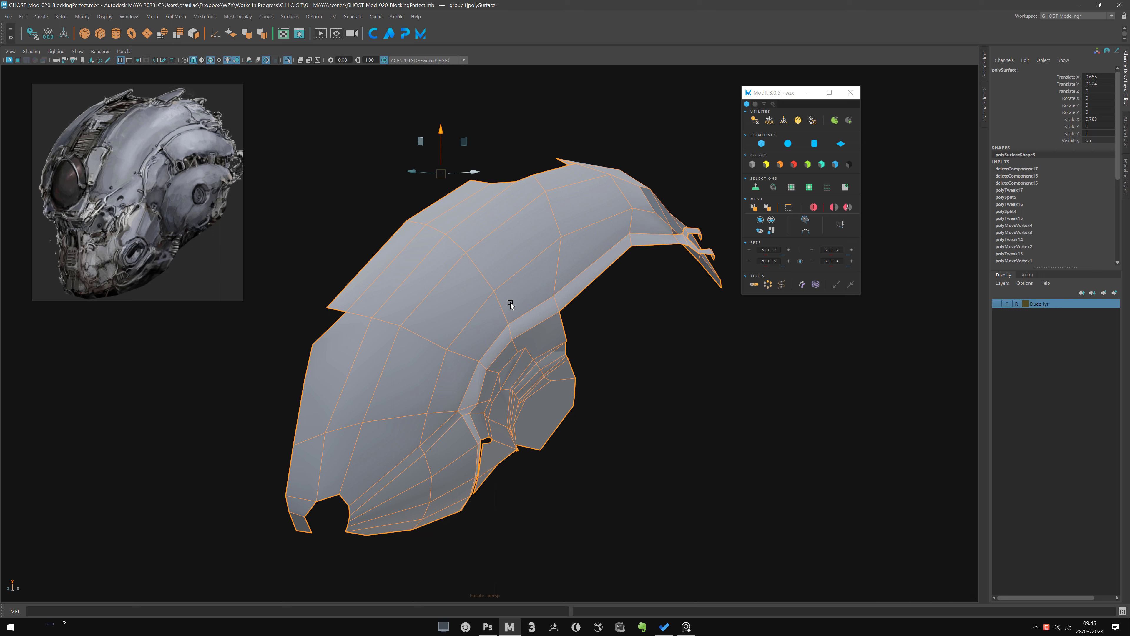
- Exit the shell's isolation and examine the complete skull blocking against the concept art reference
left_click(288, 59)
left_click_drag(326, 184, 402, 388, "alt")
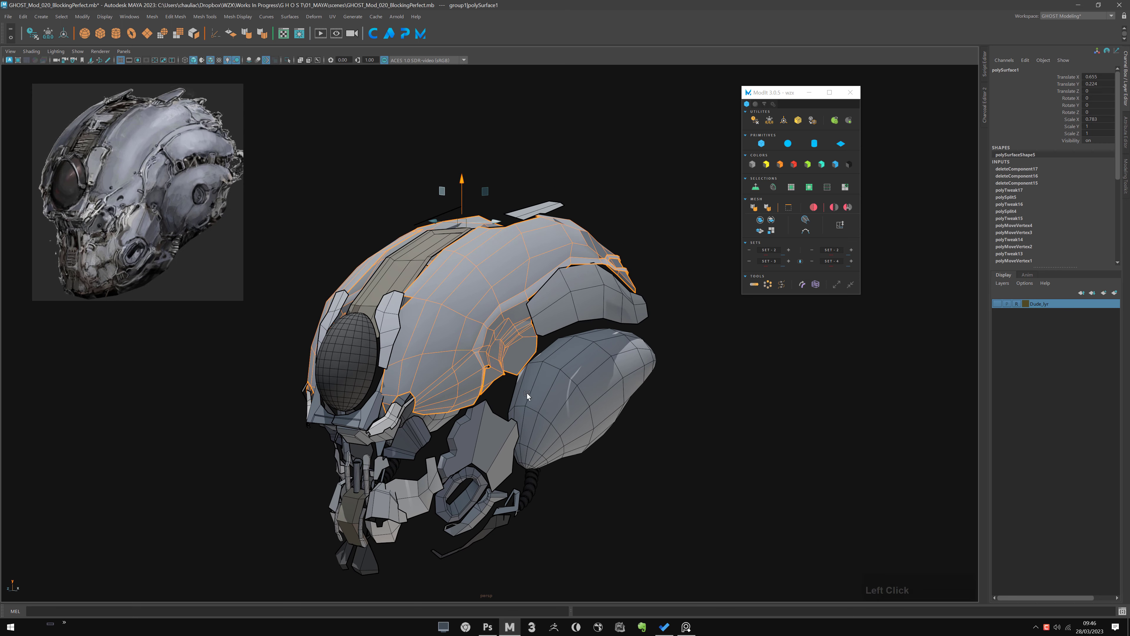
mouse_move(620, 256)
left_mouse_down("alt")
mouse_move(623, 313)
mouse_move(598, 295)
mouse_move(601, 258)
left_mouse_up("alt")
middle_click_drag(602, 258, 614, 276, "alt")
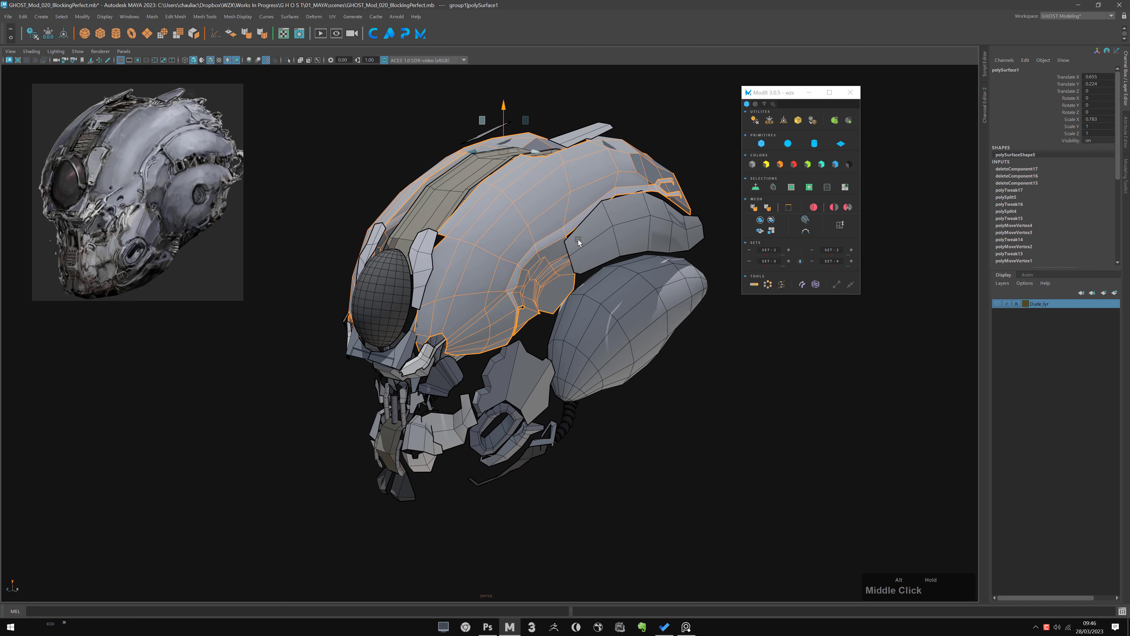
left_click_drag(614, 276, 623, 303, "alt")
middle_click_drag(623, 303, 632, 325, "alt")
left_click_drag(632, 325, 630, 361, "alt")
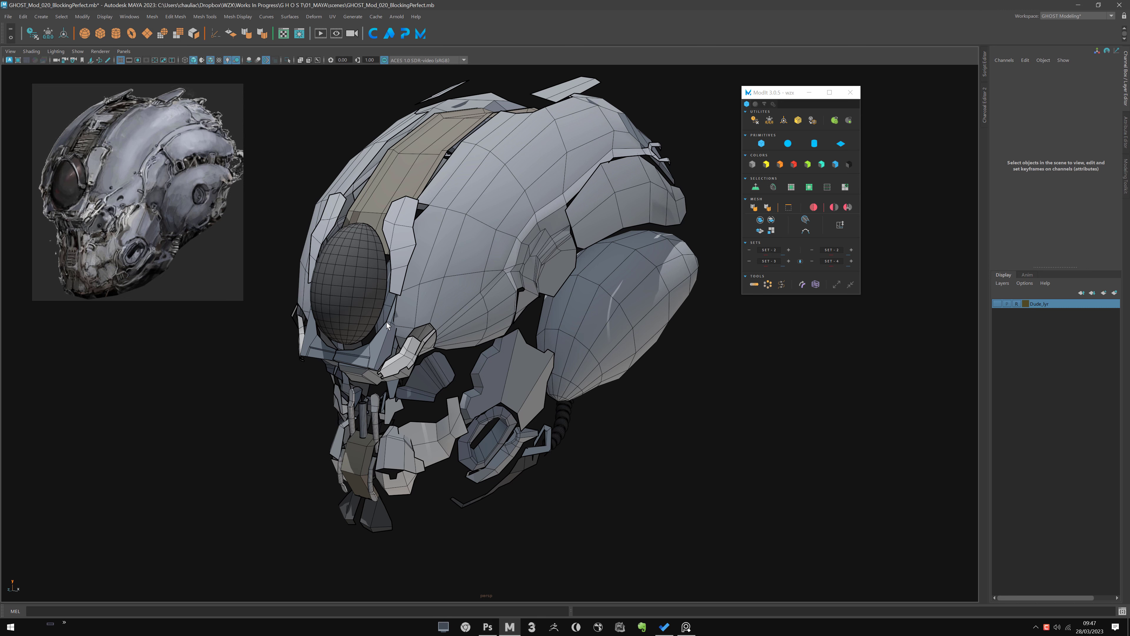
left_click_drag(556, 313, 538, 307, "alt")
middle_click_drag(539, 307, 565, 341, "alt")
right_click_drag(565, 341, 554, 340, "alt")
left_click_drag(554, 340, 560, 329, "alt")
middle_click_drag(560, 329, 572, 334, "alt")
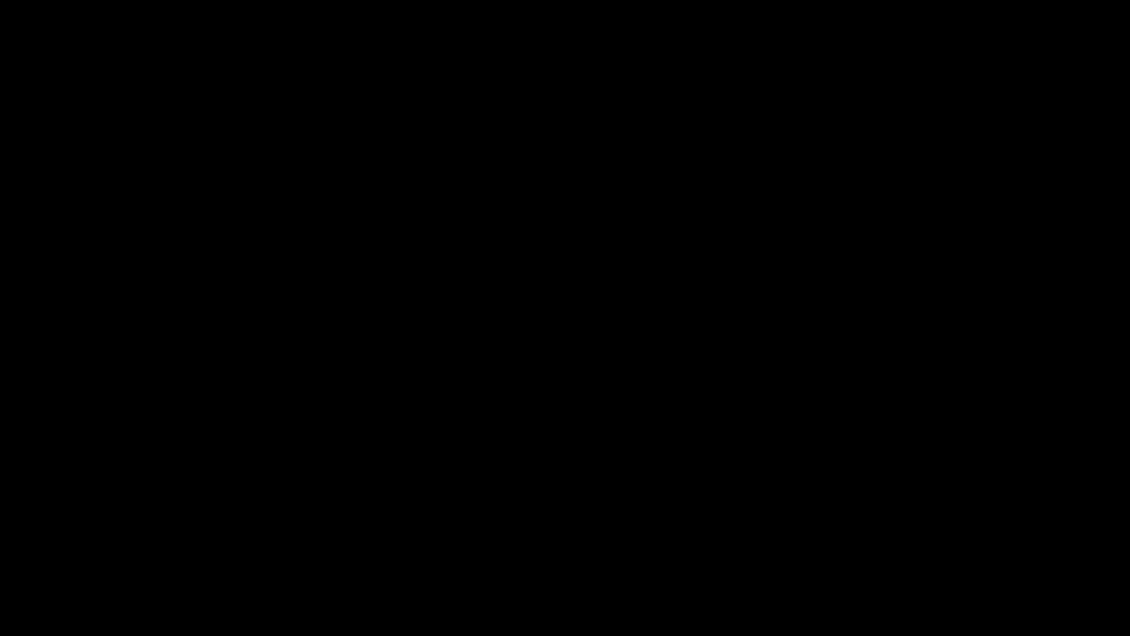